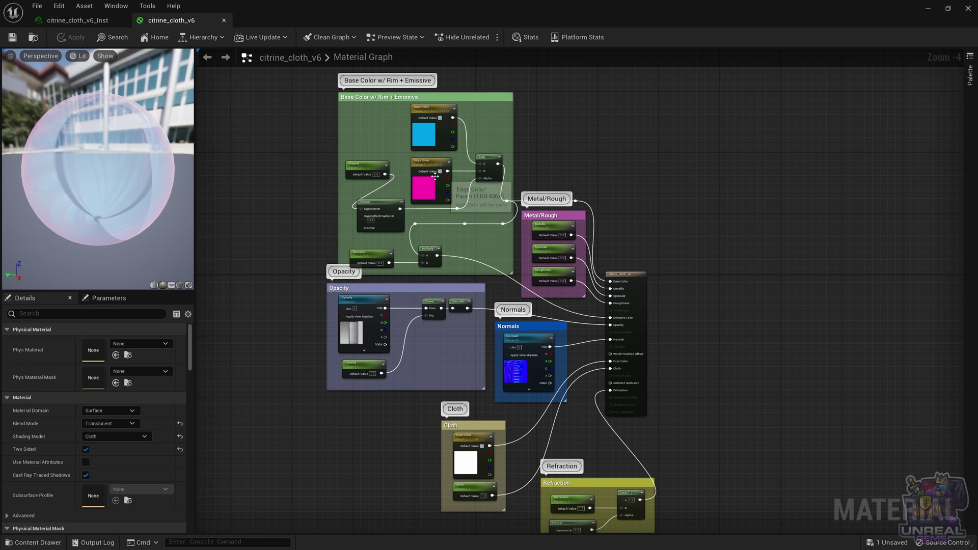
Examine the Base Color w/ Rim + Emissive group and briefly expand and collapse the lower Fresnel node's preview
{"action": "scroll", "coordinate": [421, 173], "scroll_direction": "up", "scroll_amount": 2}
{"action": "scroll", "coordinate": [464, 168], "scroll_direction": "up", "scroll_amount": 2}
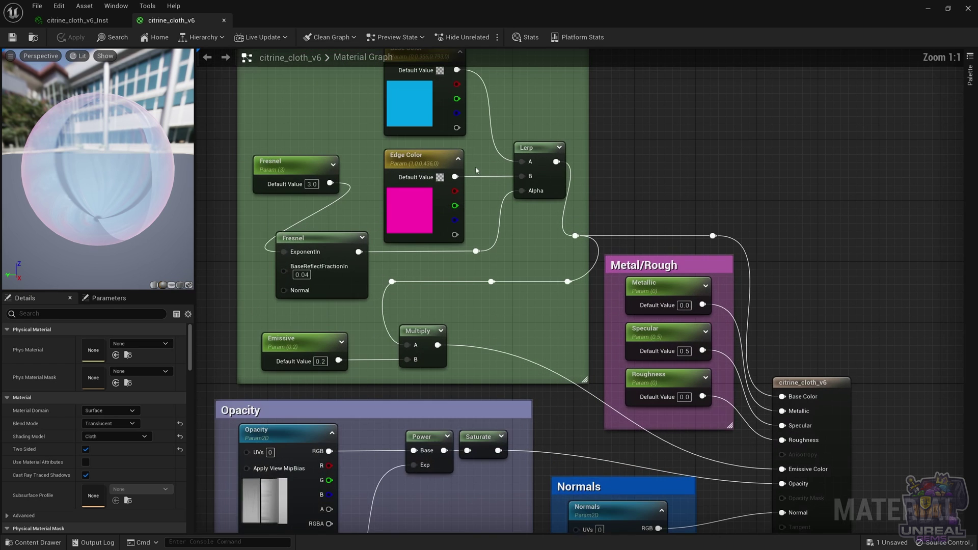
{"action": "scroll", "coordinate": [491, 166], "scroll_direction": "down", "scroll_amount": 1}
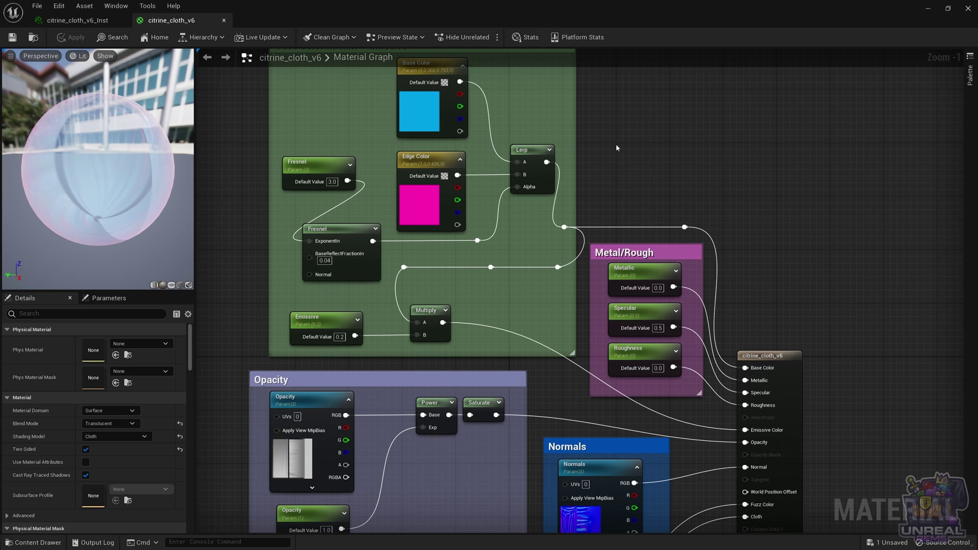
{"action": "right_click_drag", "start_coordinate": [609, 130], "coordinate": [604, 187]}
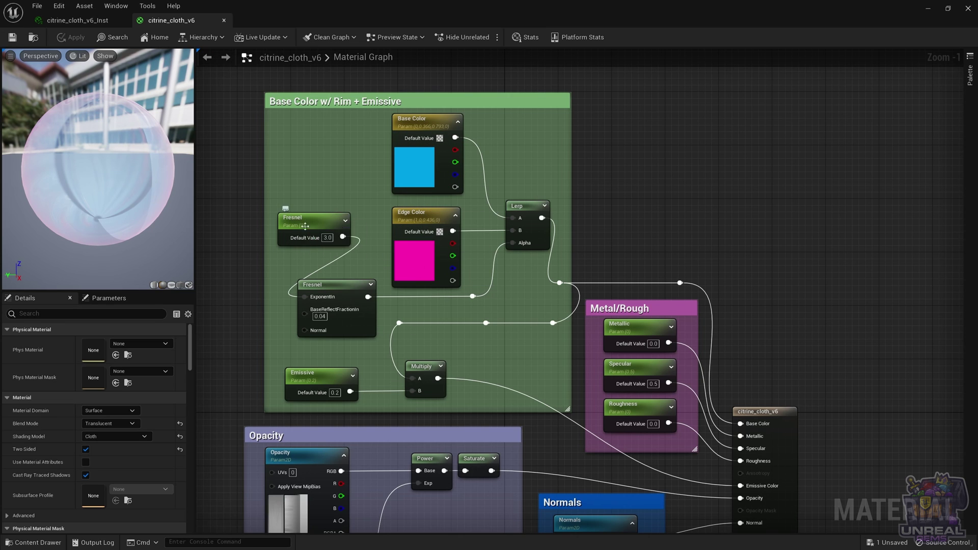
{"action": "left_click", "coordinate": [370, 285]}
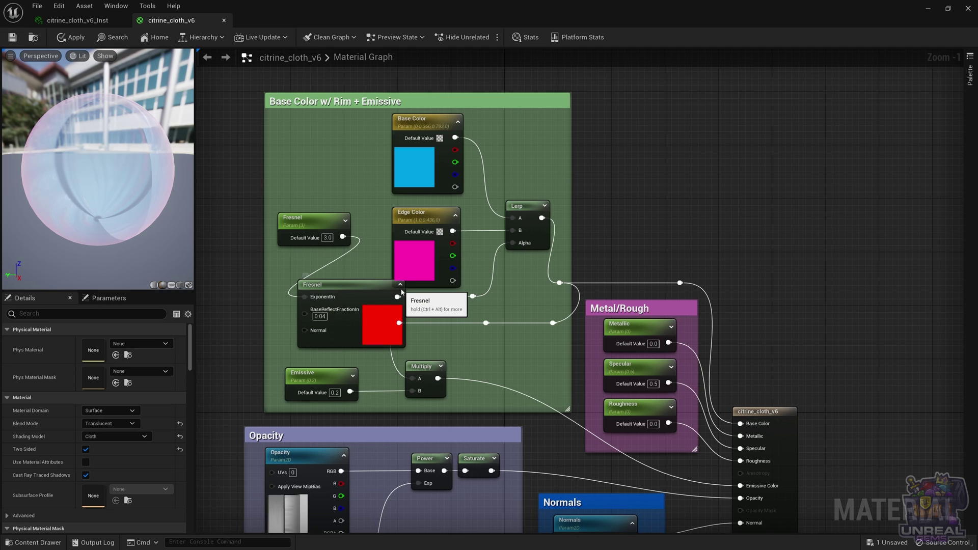
{"action": "left_click", "coordinate": [396, 287]}
{"action": "left_click", "coordinate": [399, 287]}
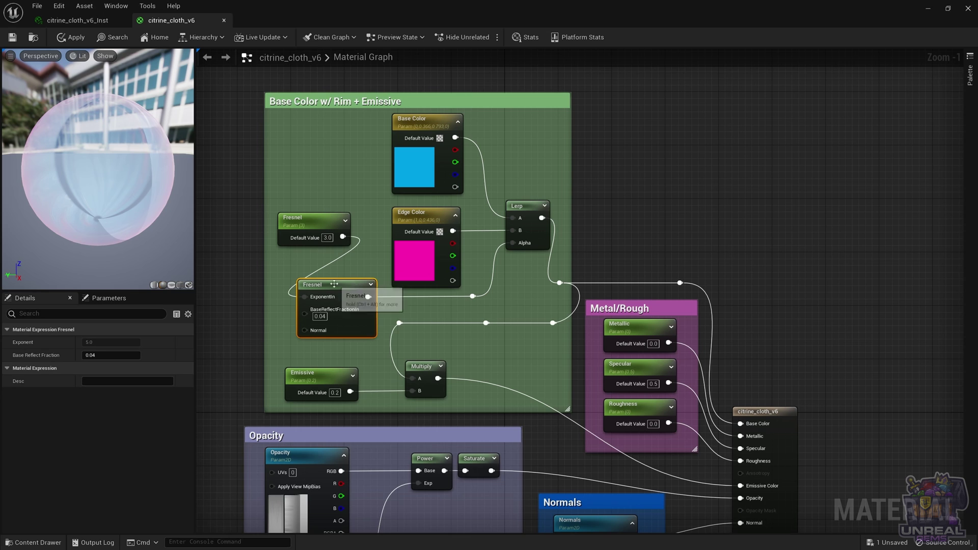
Preview the Fresnel node's output on the material preview sphere, and stop previewing the node
{"action": "right_click", "coordinate": [334, 285]}
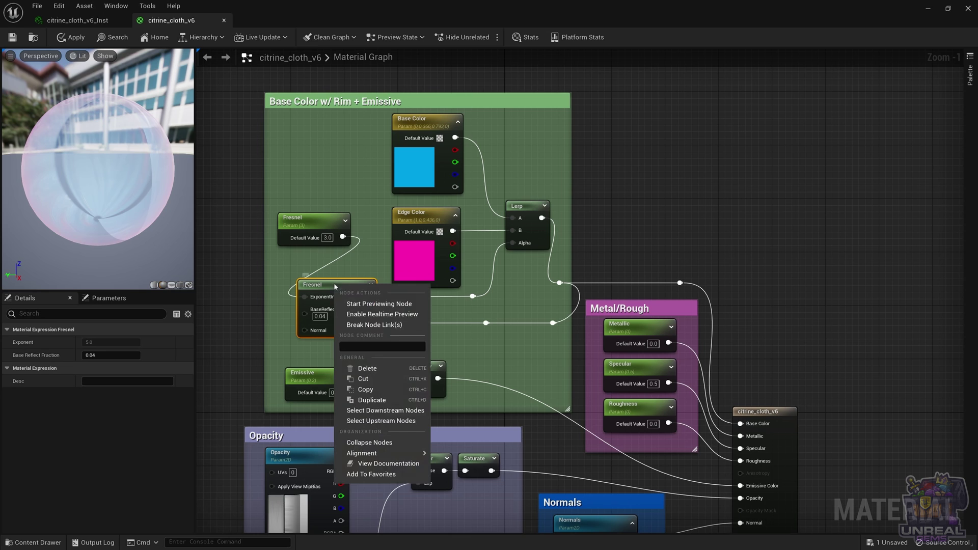
{"action": "left_click", "coordinate": [385, 304]}
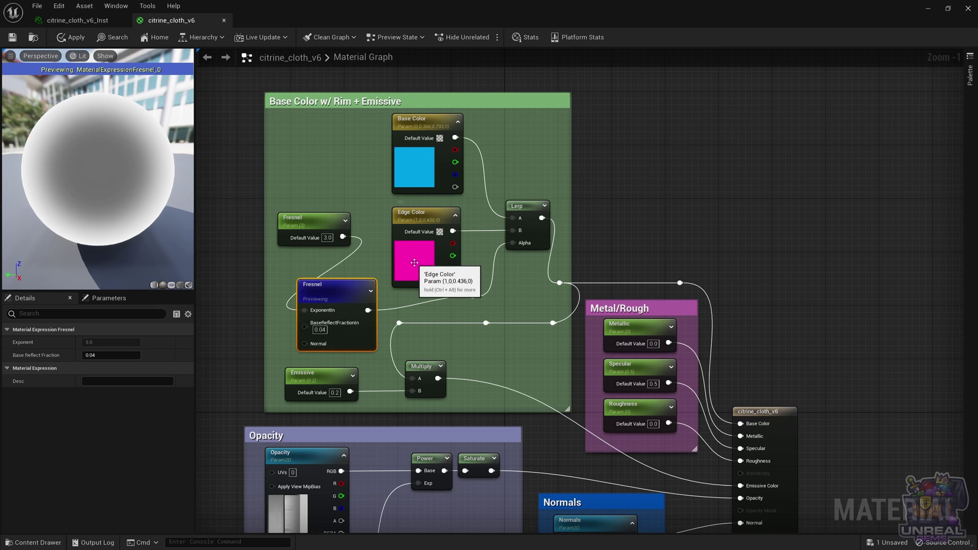
{"action": "right_click", "coordinate": [360, 287]}
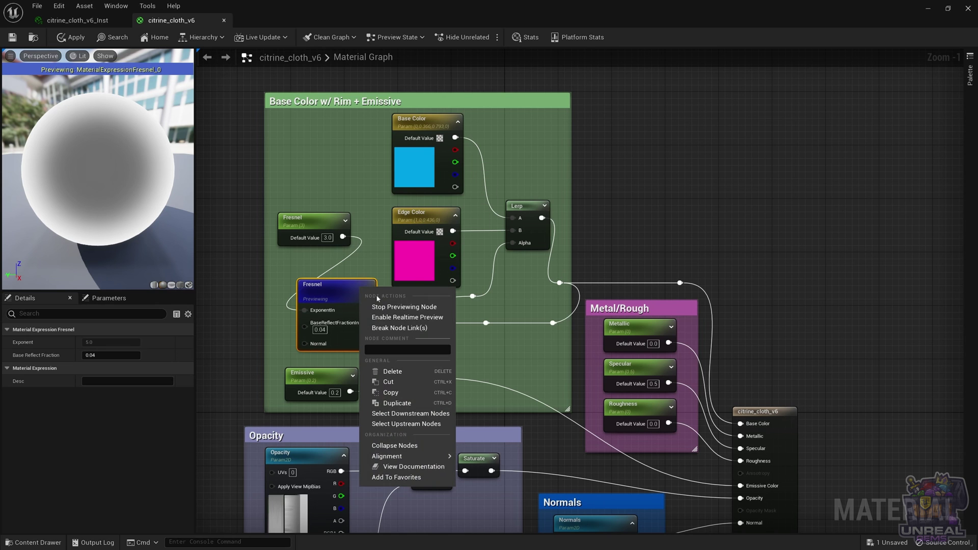
{"action": "left_click", "coordinate": [406, 306]}
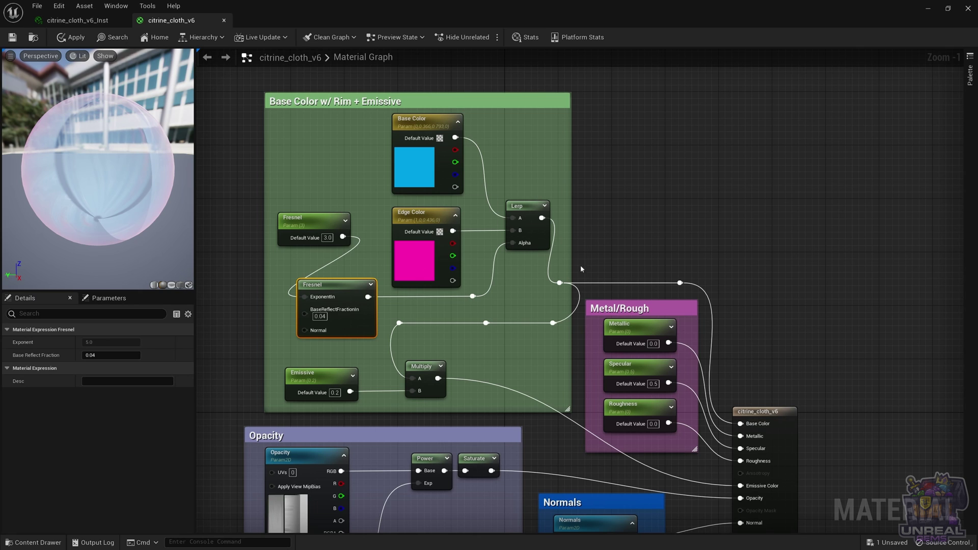
Shrink the material editor so the character viewport is visible, and show the citrine_cloth_v6_Inst instance parameters
{"action": "right_click_drag", "start_coordinate": [700, 235], "coordinate": [648, 170]}
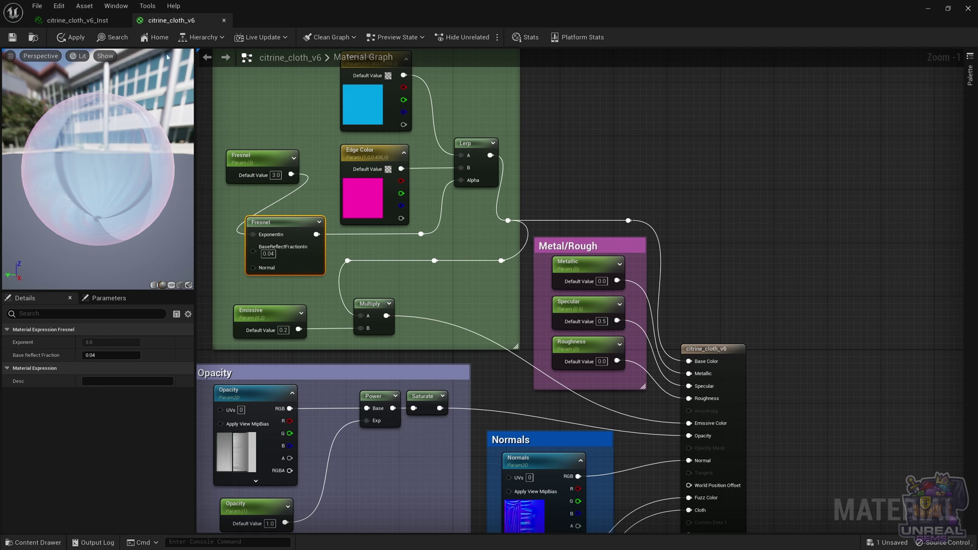
{"action": "left_click", "coordinate": [949, 9]}
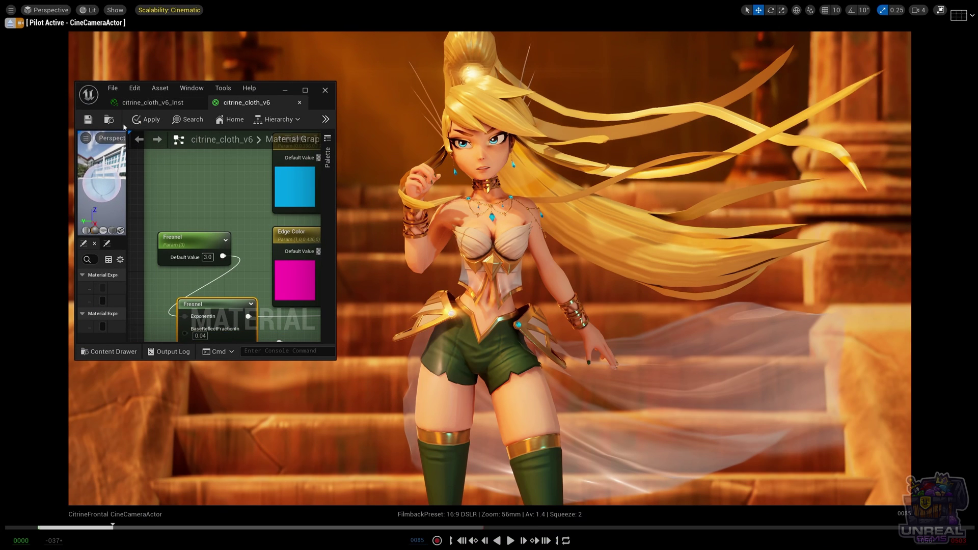
{"action": "left_click", "coordinate": [153, 104]}
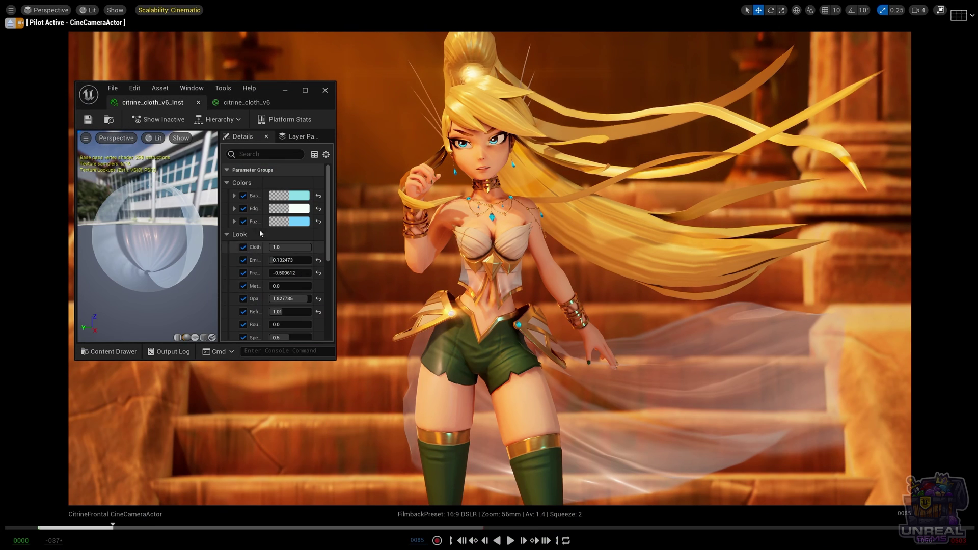
{"action": "scroll", "coordinate": [256, 202], "scroll_direction": "down", "scroll_amount": 2}
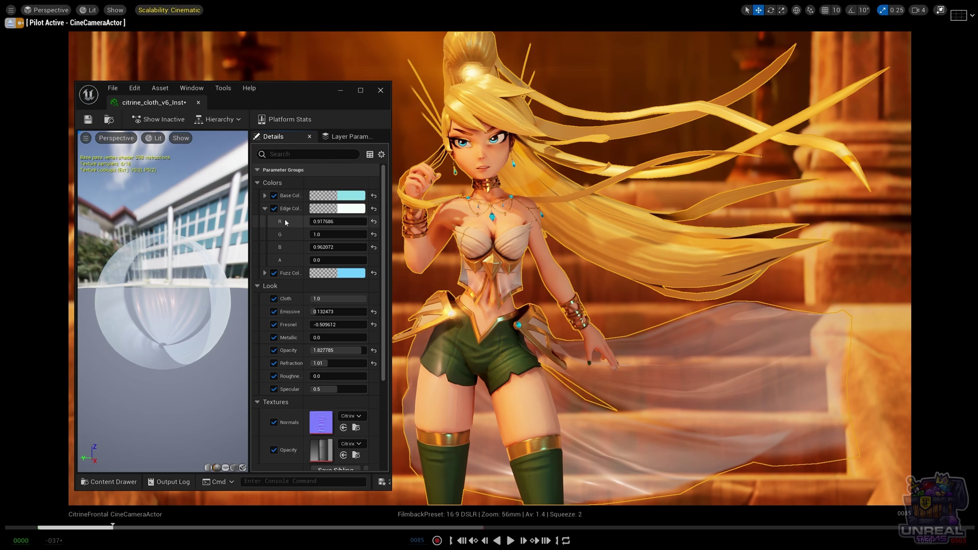
Set the instance's Edge Color to a pale pink, about R 0.96, G 0.81, B 1.0
{"action": "left_click", "coordinate": [346, 208]}
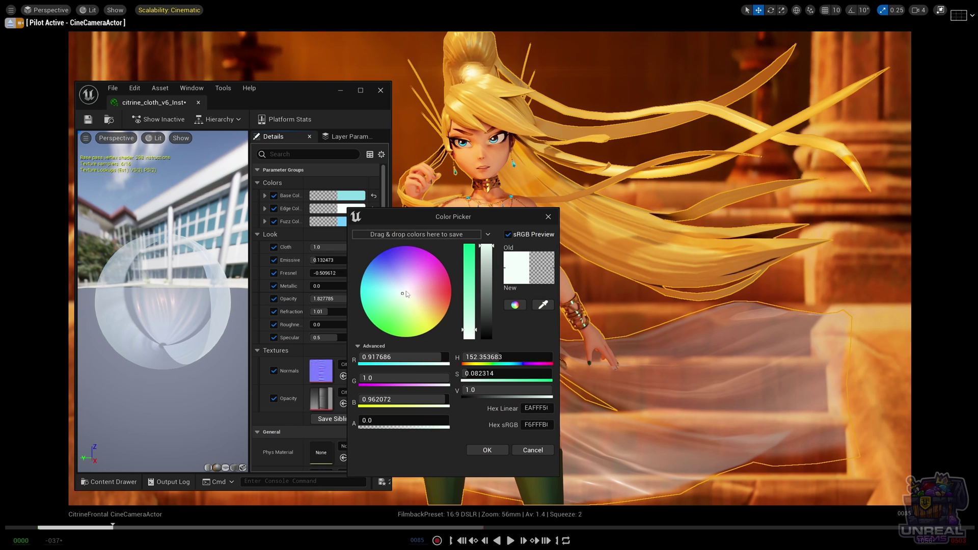
{"action": "mouse_move", "coordinate": [404, 294]}
{"action": "left_mouse_down"}
{"action": "mouse_move", "coordinate": [420, 276]}
{"action": "mouse_move", "coordinate": [409, 284]}
{"action": "left_mouse_up"}
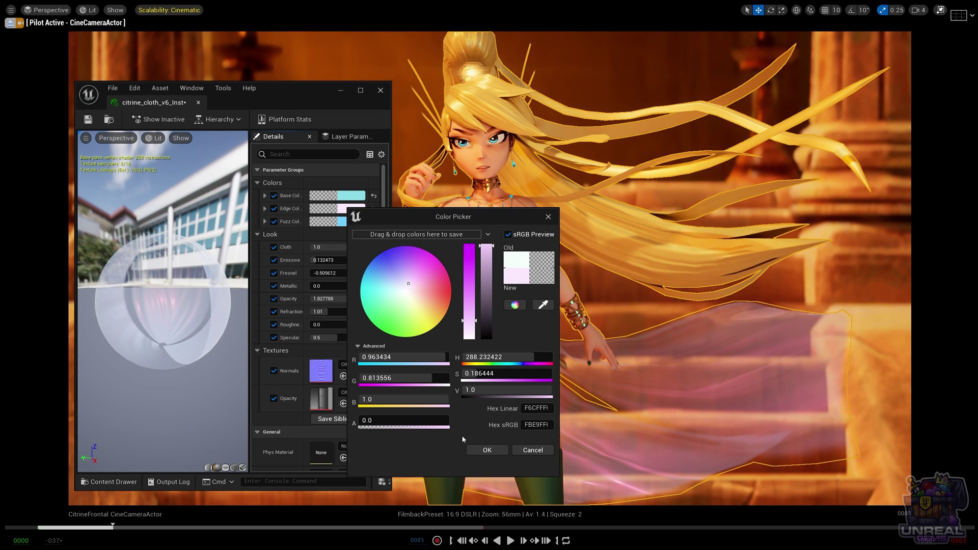
{"action": "left_click", "coordinate": [479, 451]}
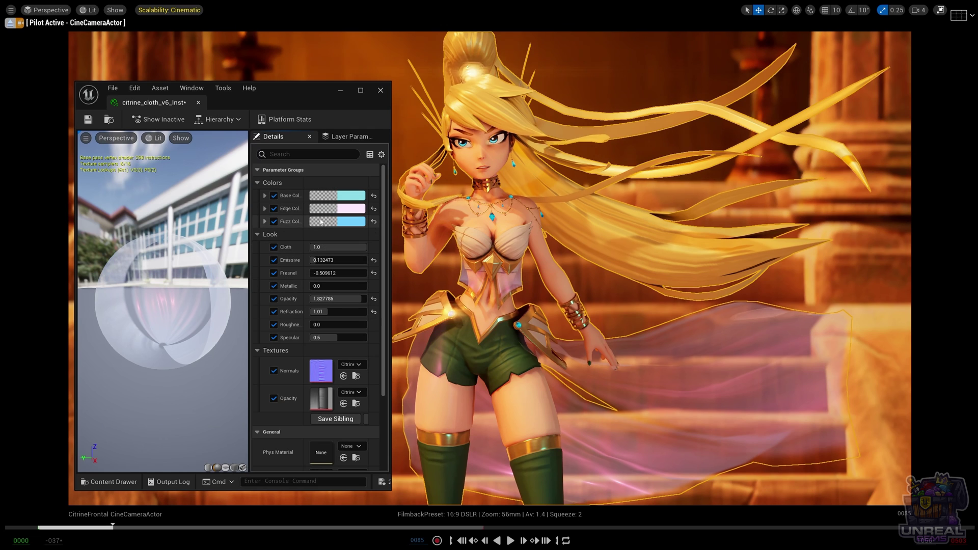
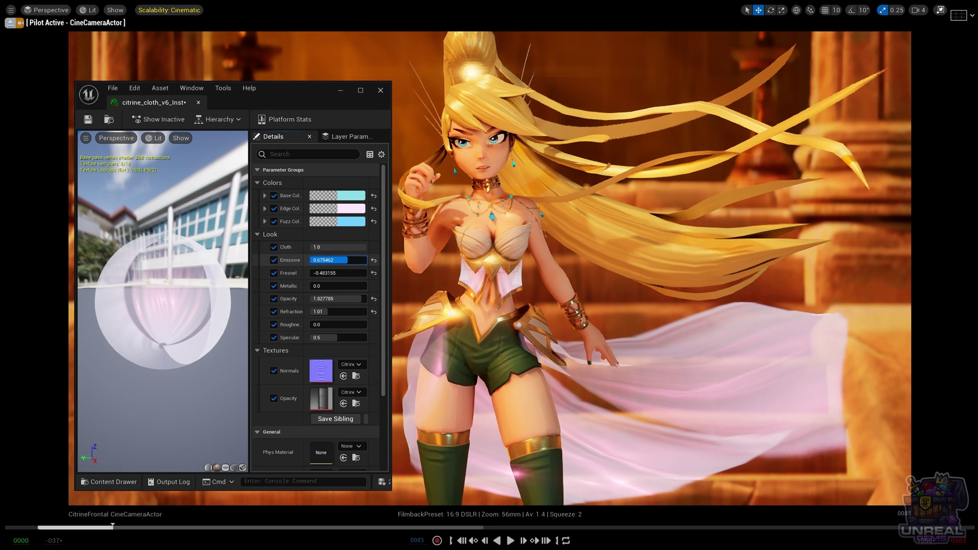
Lower Emissive to about 0.18, and undo the recent Emissive, Fresnel and Edge Color changes
{"action": "left_click_drag", "start_coordinate": [348, 260], "coordinate": [317, 260]}
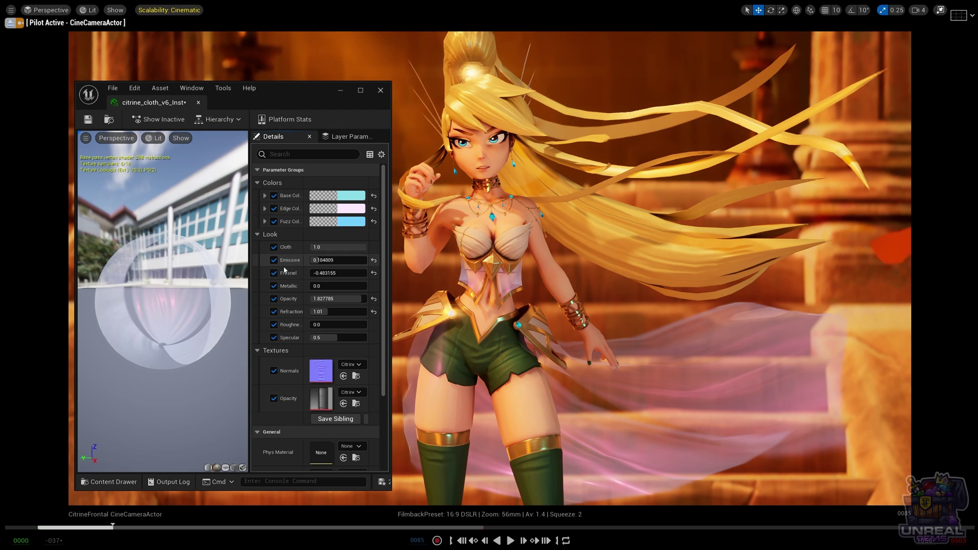
{"action": "key", "text": "ctrl+z"}
{"action": "key", "text": "ctrl+z"}
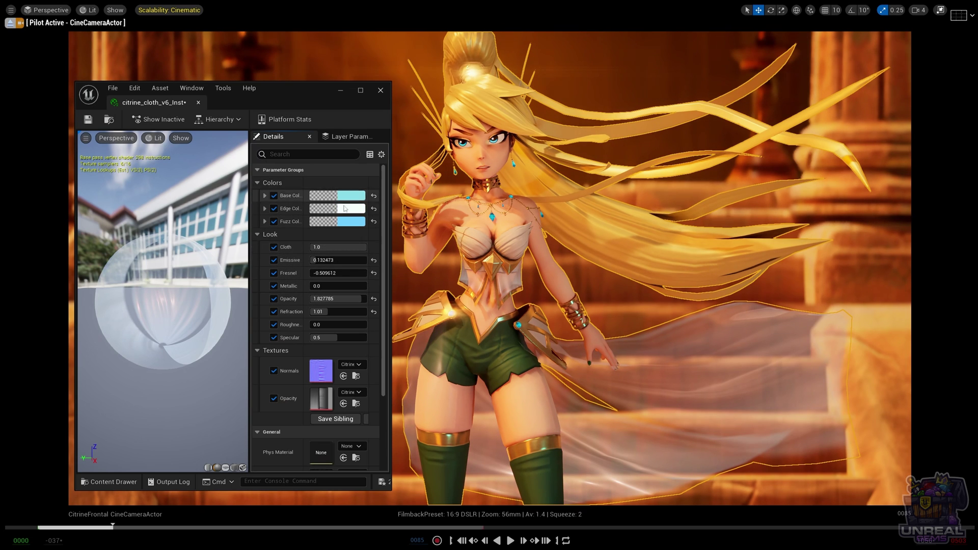
Try Emissive at about 0.11 and a slight Fresnel adjustment, undoing the changes
{"action": "mouse_move", "coordinate": [324, 259]}
{"action": "left_mouse_down"}
{"action": "mouse_move", "coordinate": [363, 259]}
{"action": "mouse_move", "coordinate": [298, 262]}
{"action": "mouse_move", "coordinate": [313, 262]}
{"action": "mouse_move", "coordinate": [305, 264]}
{"action": "left_mouse_up"}
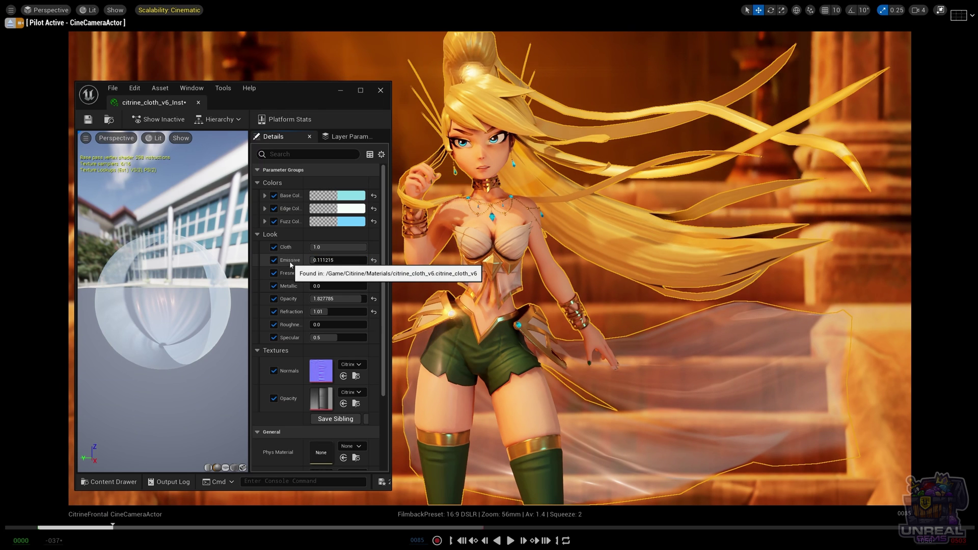
{"action": "key", "text": "ctrl+z"}
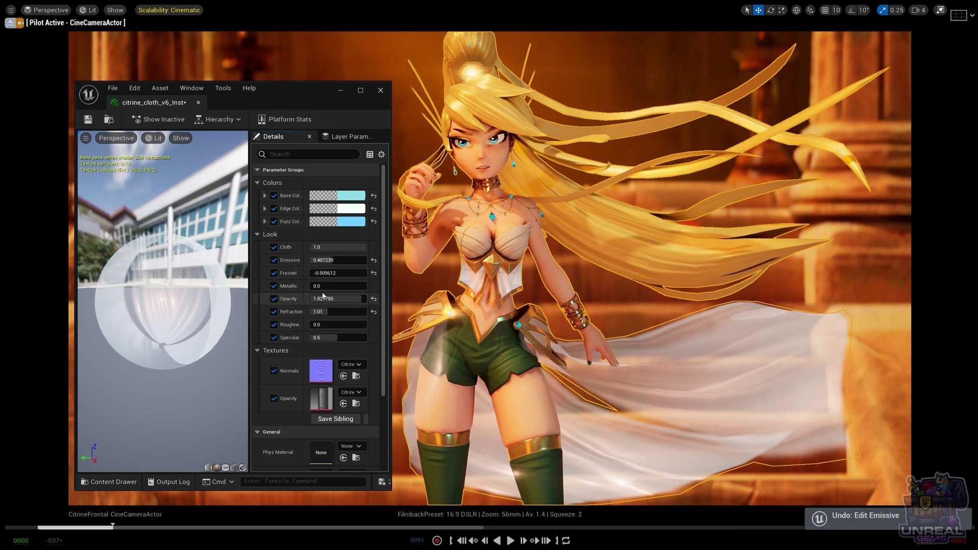
{"action": "mouse_move", "coordinate": [321, 273]}
{"action": "left_mouse_down"}
{"action": "mouse_move", "coordinate": [364, 272]}
{"action": "mouse_move", "coordinate": [318, 273]}
{"action": "left_mouse_up"}
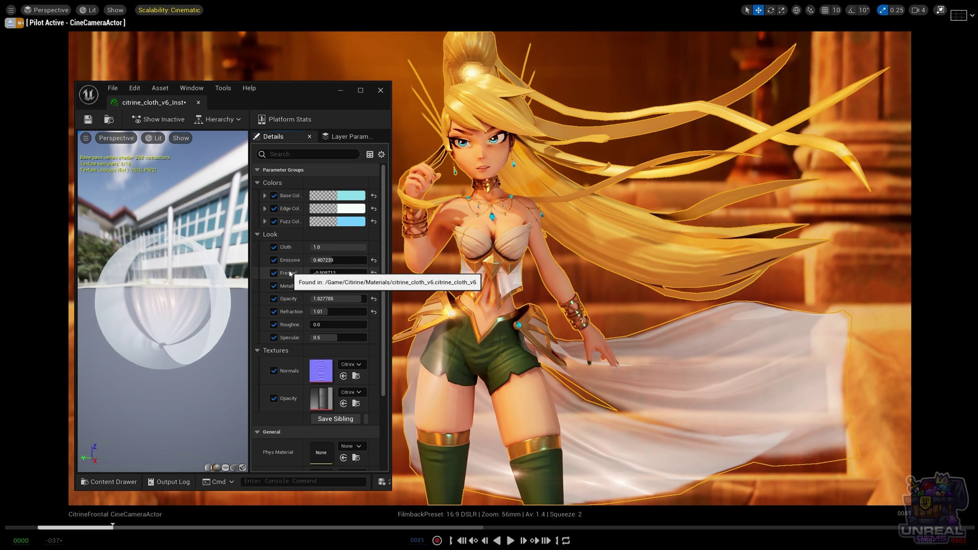
{"action": "key", "text": "ctrl+z"}
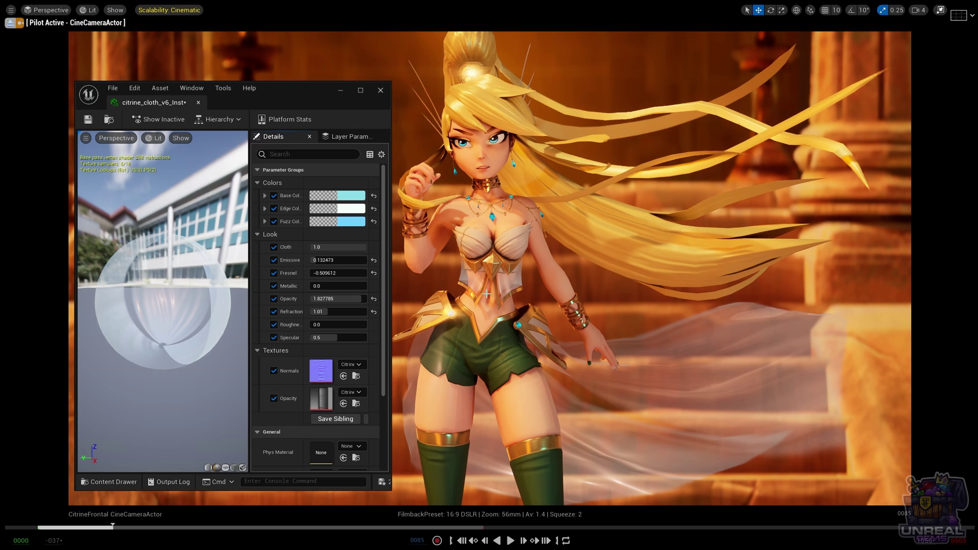
Open the instance's parent material citrine_cloth_v6 at full size to examine its graph, and return to the reduced instance window
{"action": "left_click", "coordinate": [362, 91]}
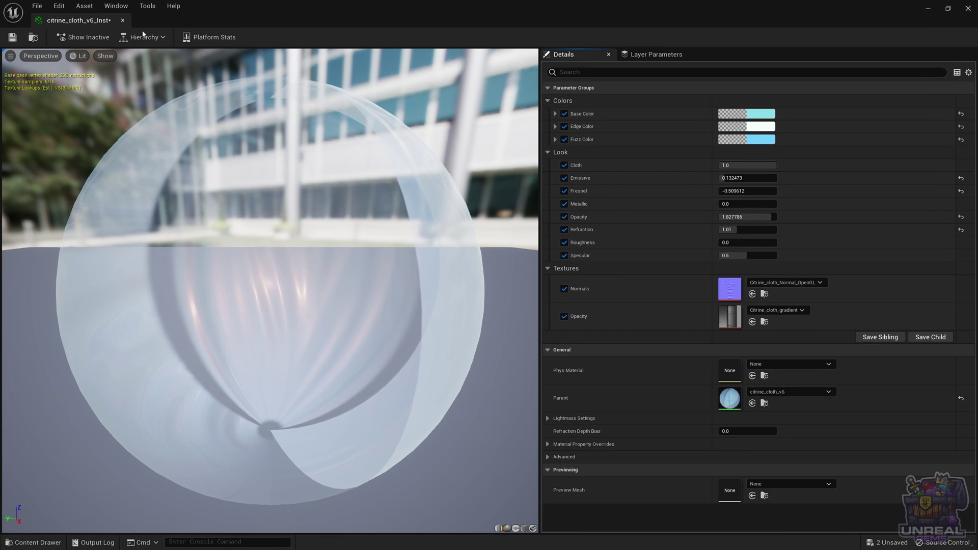
{"action": "double_click", "coordinate": [729, 398]}
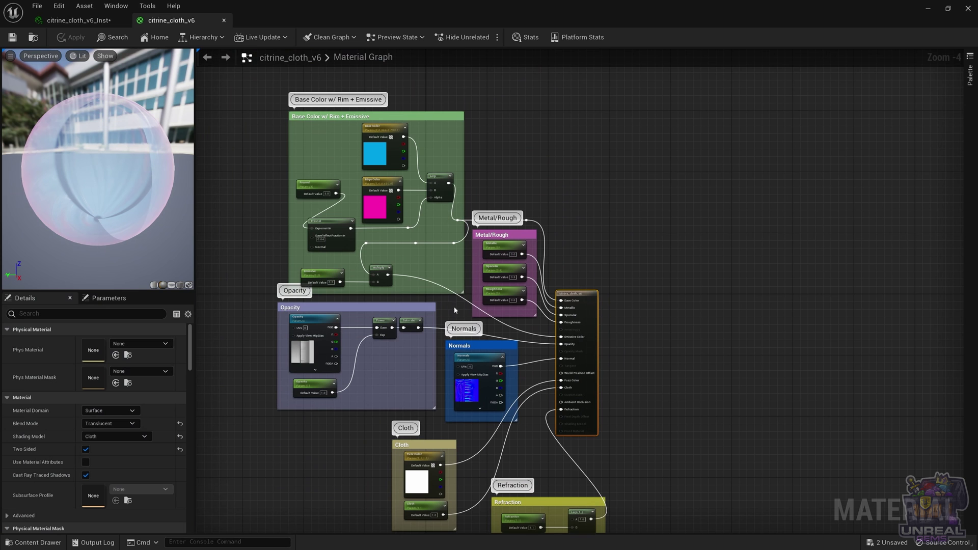
{"action": "scroll", "coordinate": [547, 241], "scroll_direction": "up", "scroll_amount": 2}
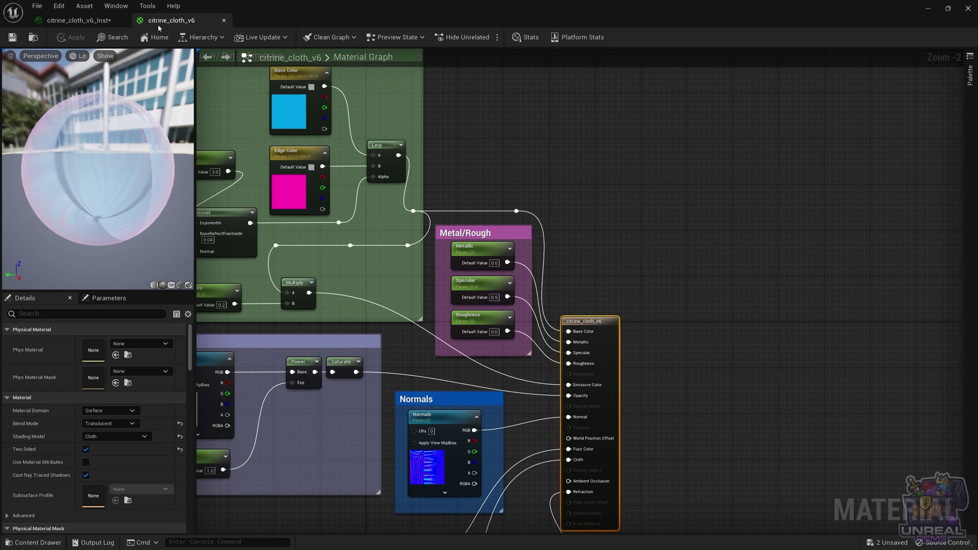
{"action": "left_click", "coordinate": [947, 9]}
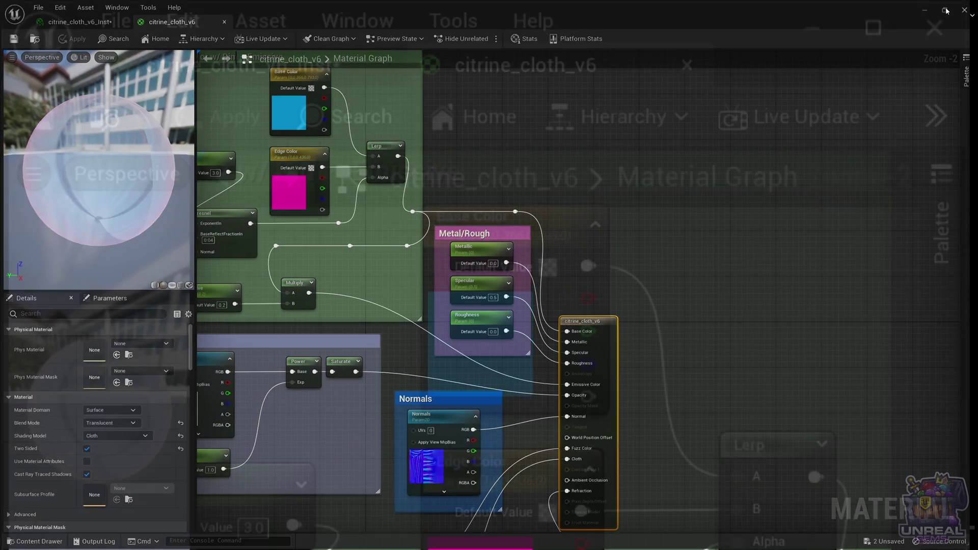
{"action": "left_click", "coordinate": [142, 105]}
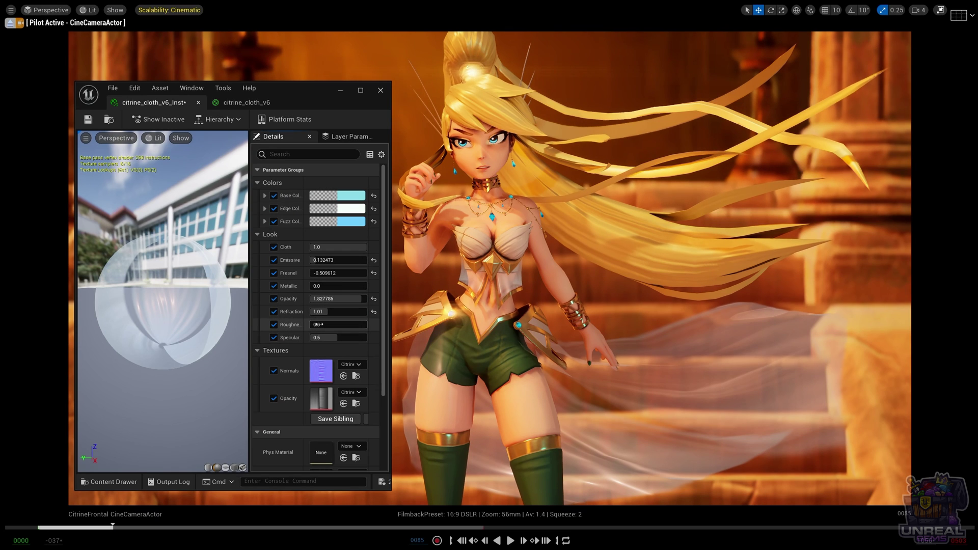
Raise Roughness to 1.0, try Specular at 0.0 and about 0.84, and reset Specular to its default
{"action": "left_click_drag", "start_coordinate": [319, 325], "coordinate": [356, 324]}
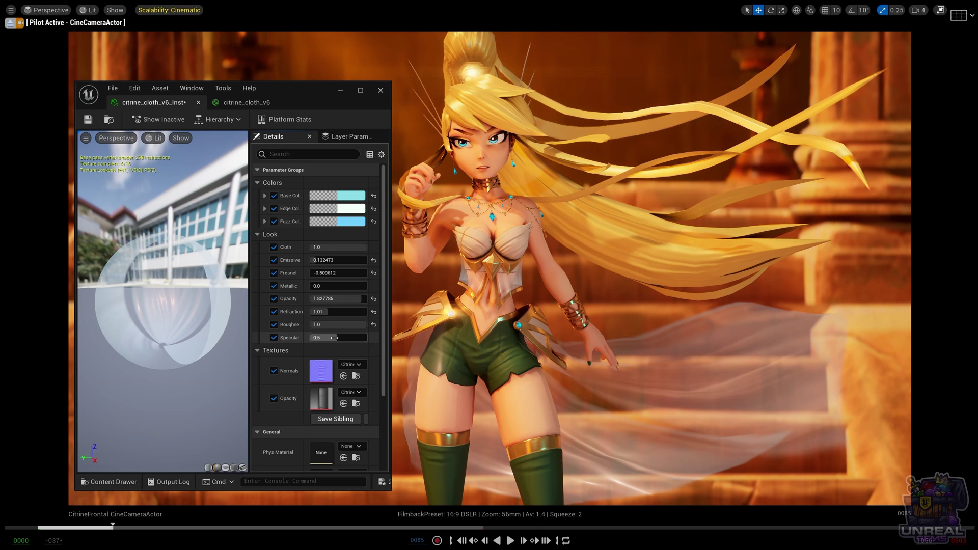
{"action": "mouse_move", "coordinate": [334, 338]}
{"action": "left_mouse_down"}
{"action": "mouse_move", "coordinate": [367, 338]}
{"action": "mouse_move", "coordinate": [310, 338]}
{"action": "mouse_move", "coordinate": [330, 339]}
{"action": "left_mouse_up"}
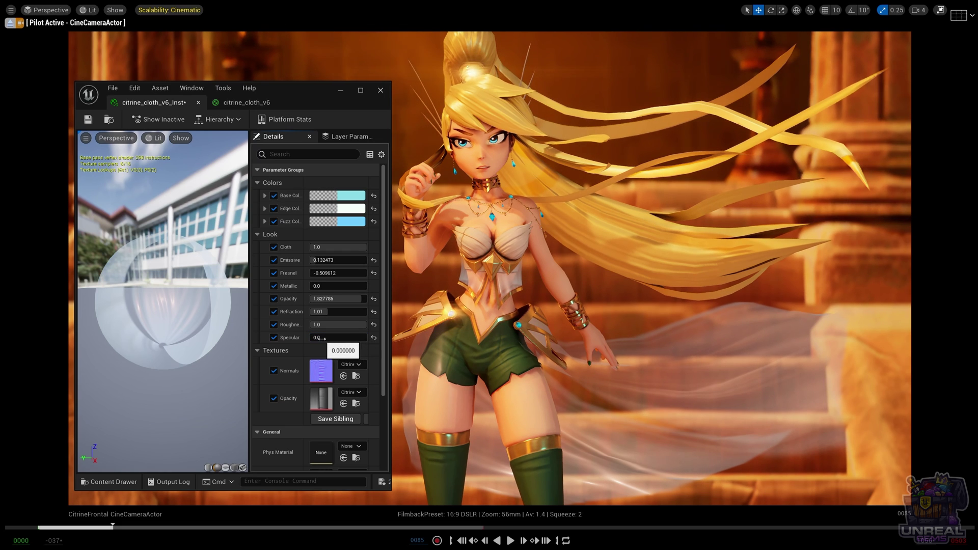
{"action": "left_click_drag", "start_coordinate": [330, 340], "coordinate": [357, 337]}
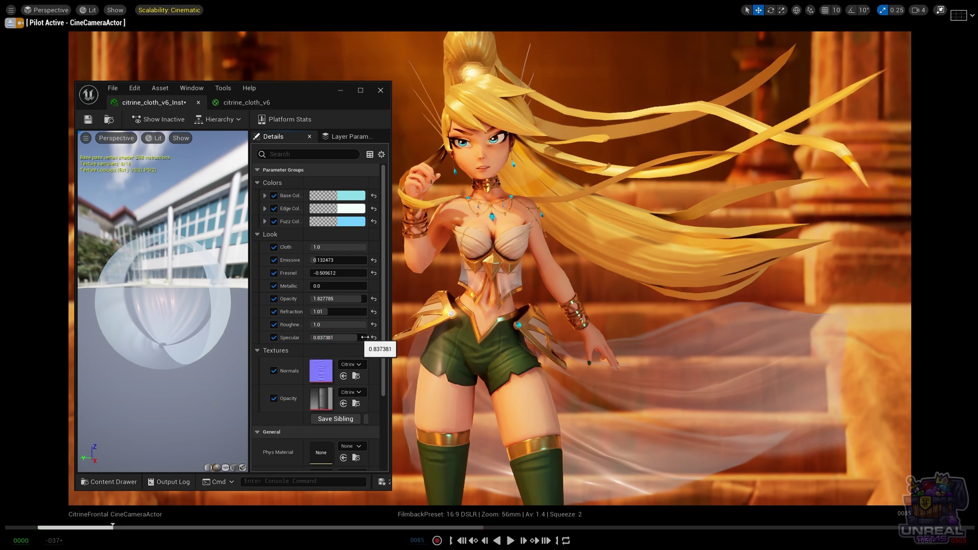
{"action": "left_click", "coordinate": [373, 338]}
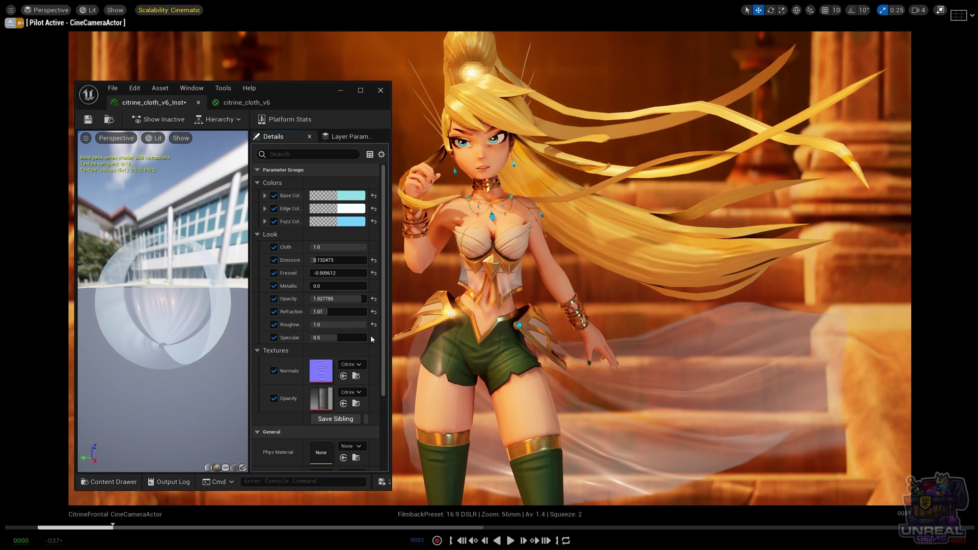
Set the instance's Roughness to 0, and raise it to about 0.3
{"action": "left_click", "coordinate": [319, 327]}
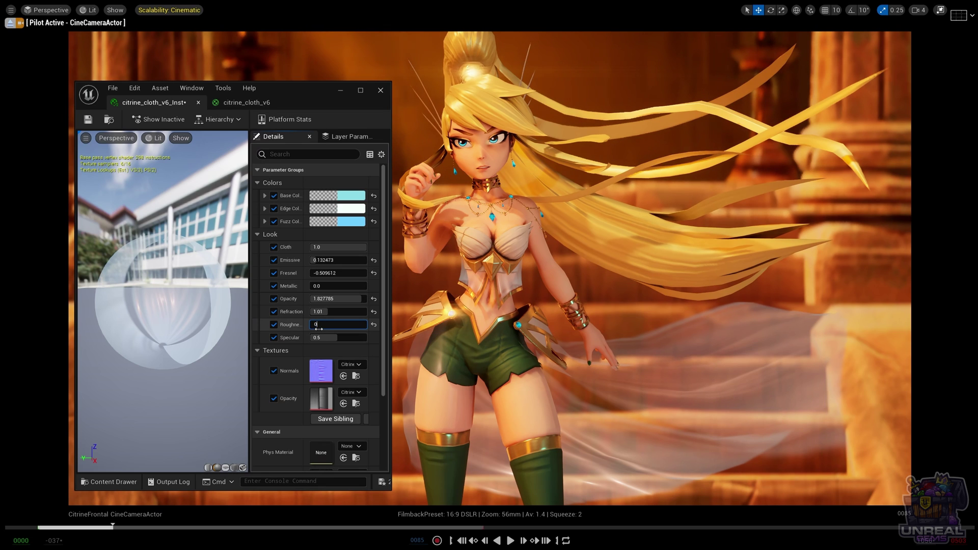
{"action": "key", "text": "Return"}
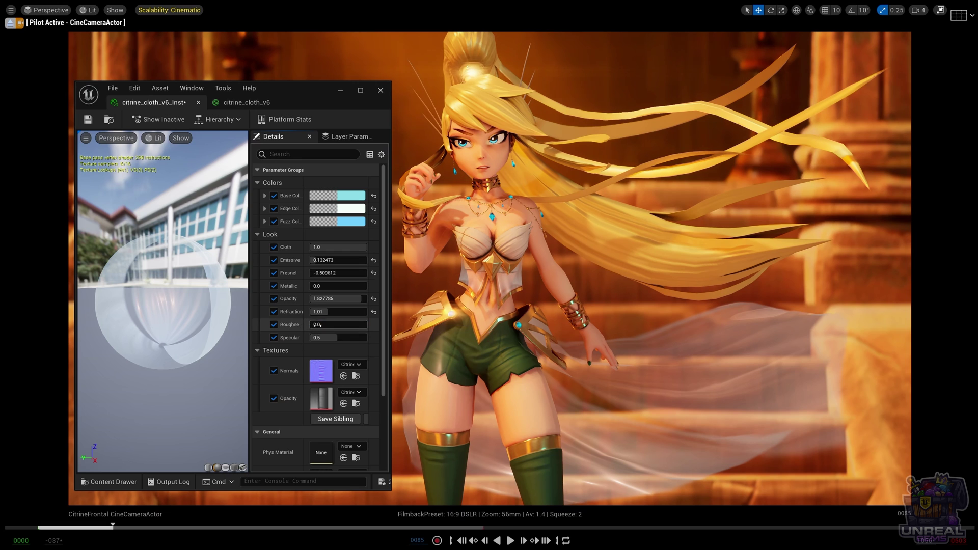
{"action": "left_click_drag", "start_coordinate": [312, 326], "coordinate": [332, 325]}
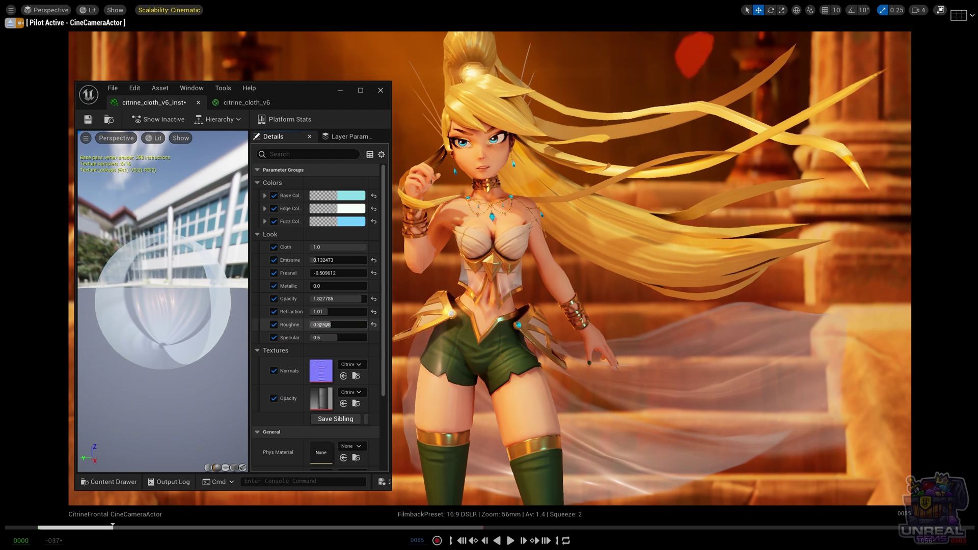
Try the instance's Metallic at 1.0, set Roughness to about 0.31, and reset Metallic to its default
{"action": "left_click", "coordinate": [275, 327]}
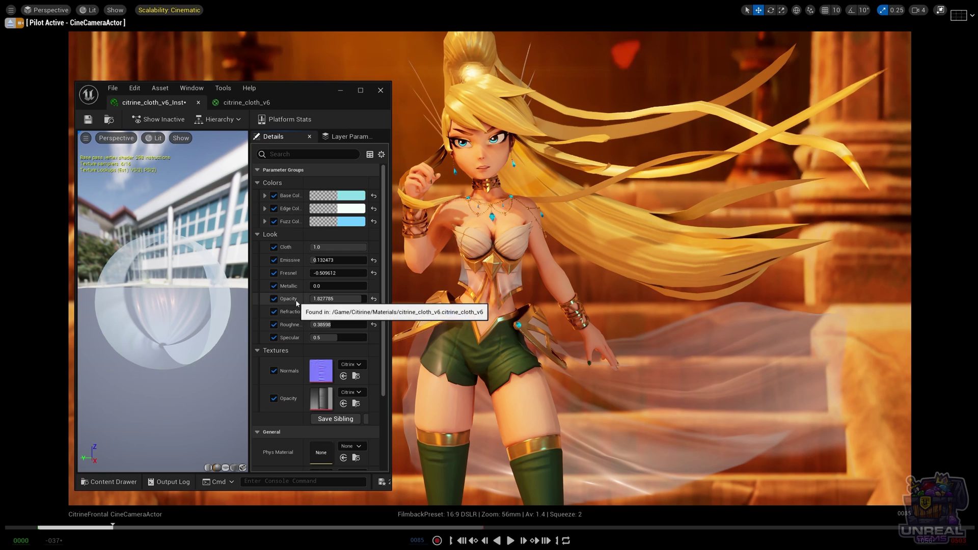
{"action": "left_click_drag", "start_coordinate": [317, 286], "coordinate": [365, 286]}
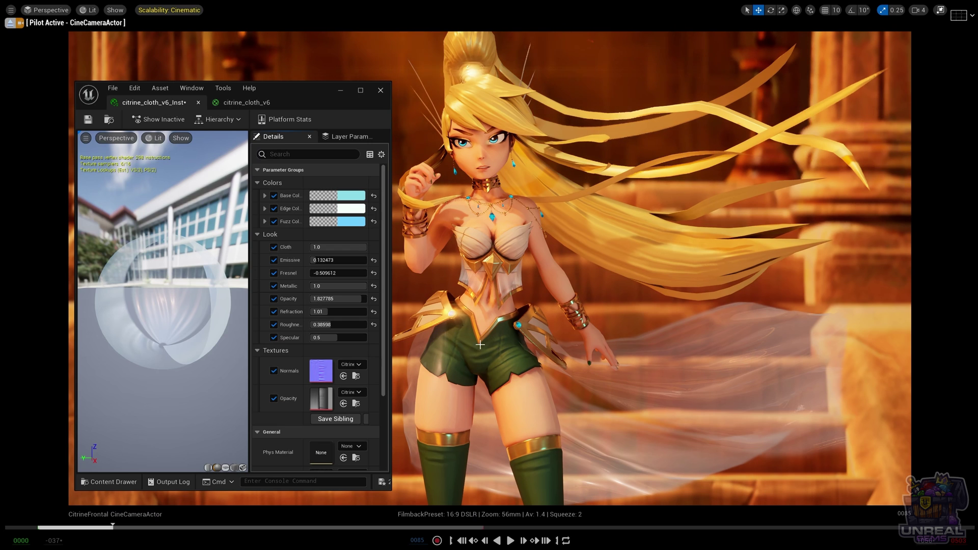
{"action": "mouse_move", "coordinate": [322, 324]}
{"action": "left_mouse_down"}
{"action": "mouse_move", "coordinate": [288, 324]}
{"action": "mouse_move", "coordinate": [326, 324]}
{"action": "left_mouse_up"}
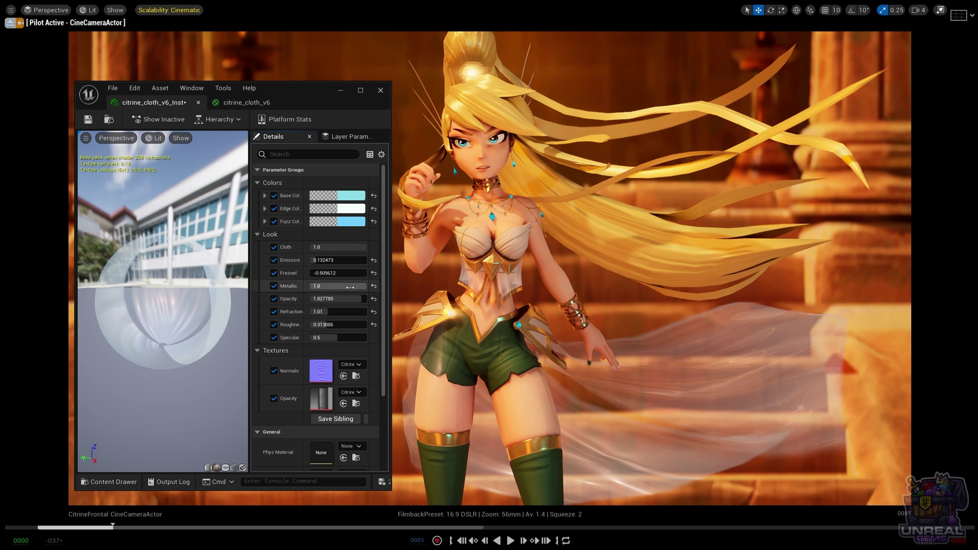
{"action": "left_click", "coordinate": [374, 286]}
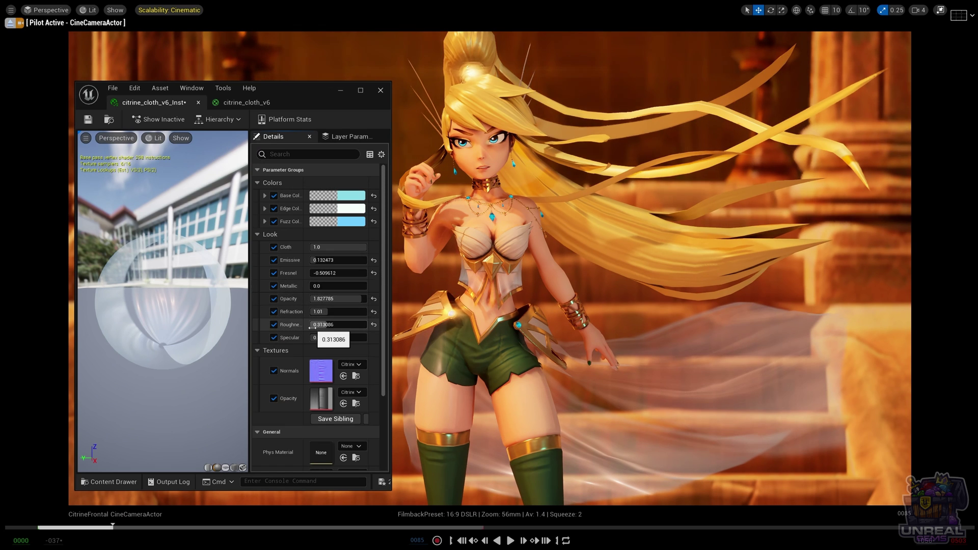
{"action": "left_click", "coordinate": [274, 311]}
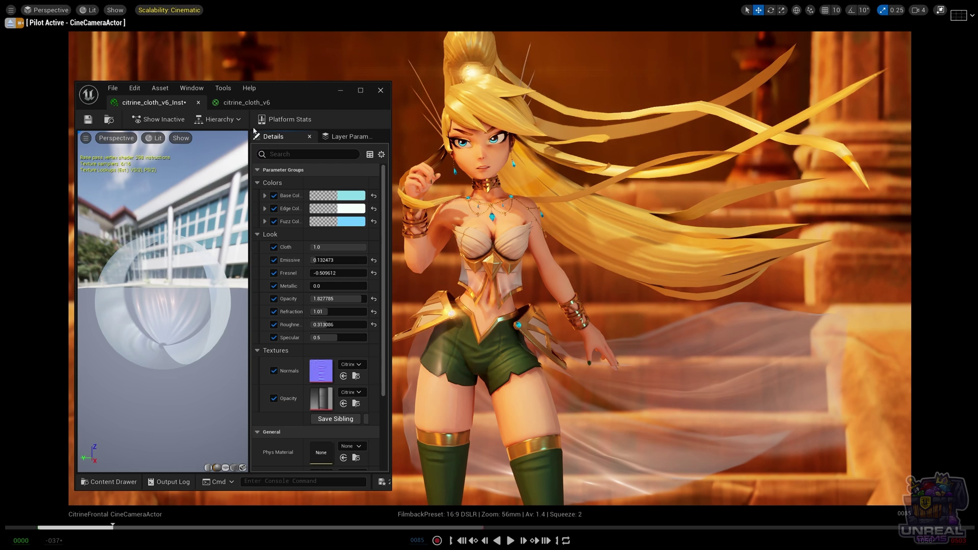
Open the parent material citrine_cloth_v6 at full size and open the Citrine_cloth_gradient texture used by its Opacity texture node
{"action": "left_click", "coordinate": [243, 104]}
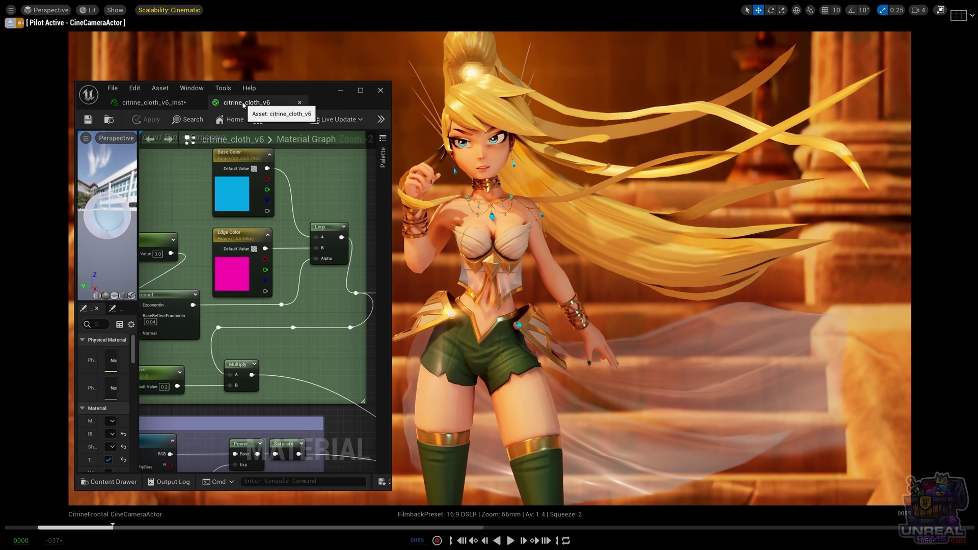
{"action": "left_click", "coordinate": [360, 90]}
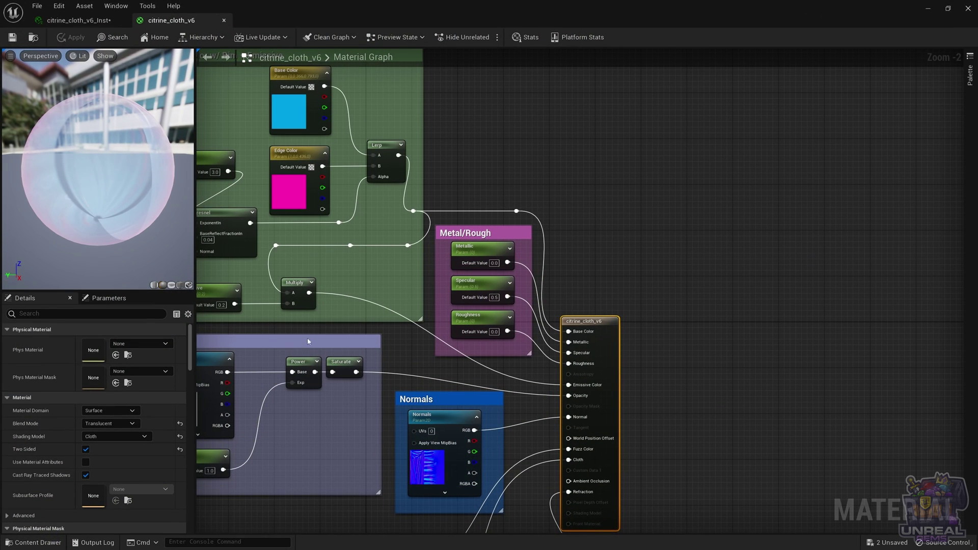
{"action": "right_click_drag", "start_coordinate": [281, 330], "coordinate": [286, 362]}
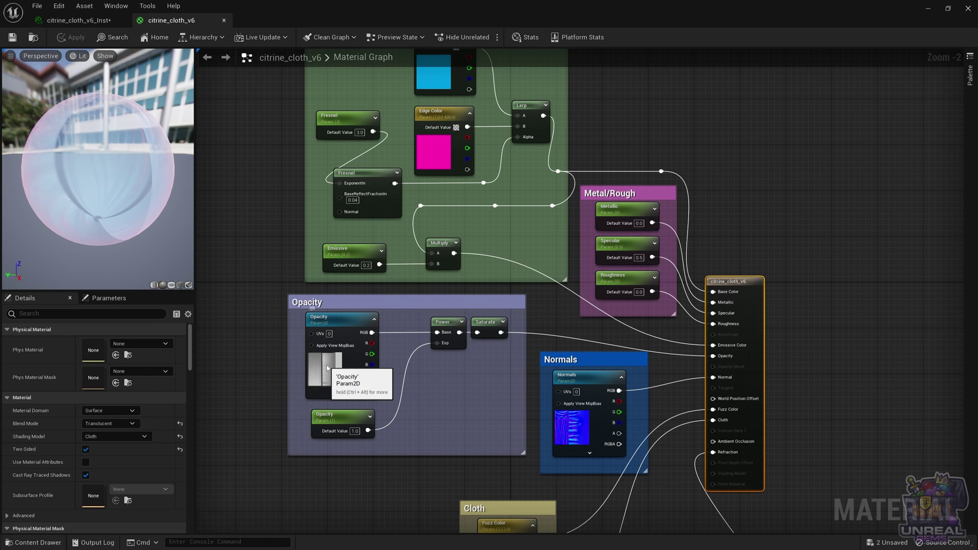
{"action": "left_click", "coordinate": [326, 368]}
{"action": "scroll", "coordinate": [106, 497], "scroll_direction": "down", "scroll_amount": 2}
{"action": "double_click", "coordinate": [105, 488]}
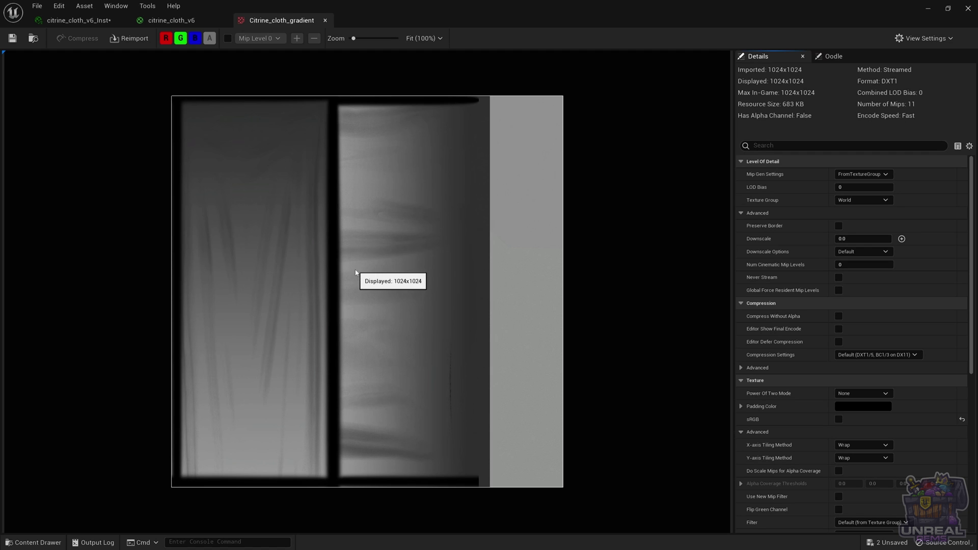
Examine the Power and Saturate nodes in the parent graph's Opacity group, and return to the reduced window beside the character
{"action": "left_click", "coordinate": [167, 20]}
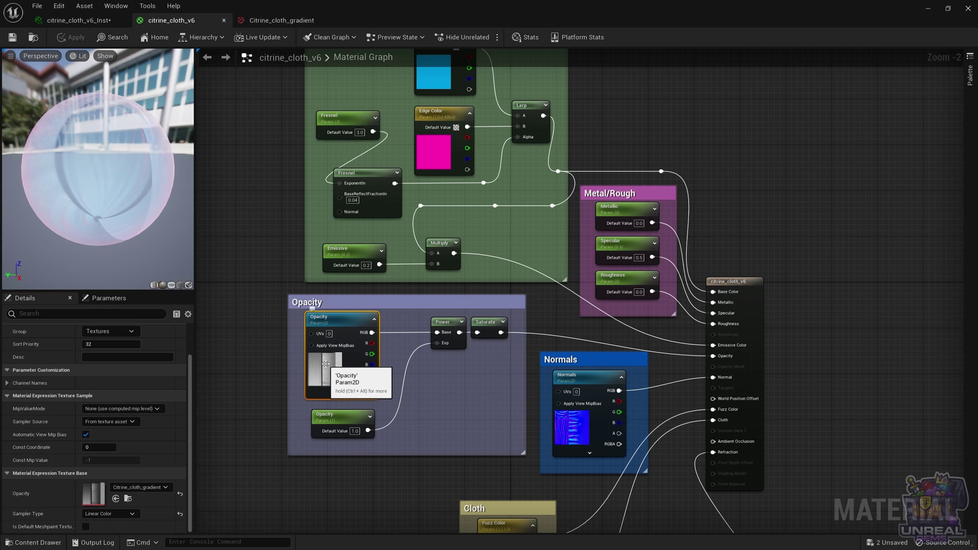
{"action": "left_click", "coordinate": [447, 326]}
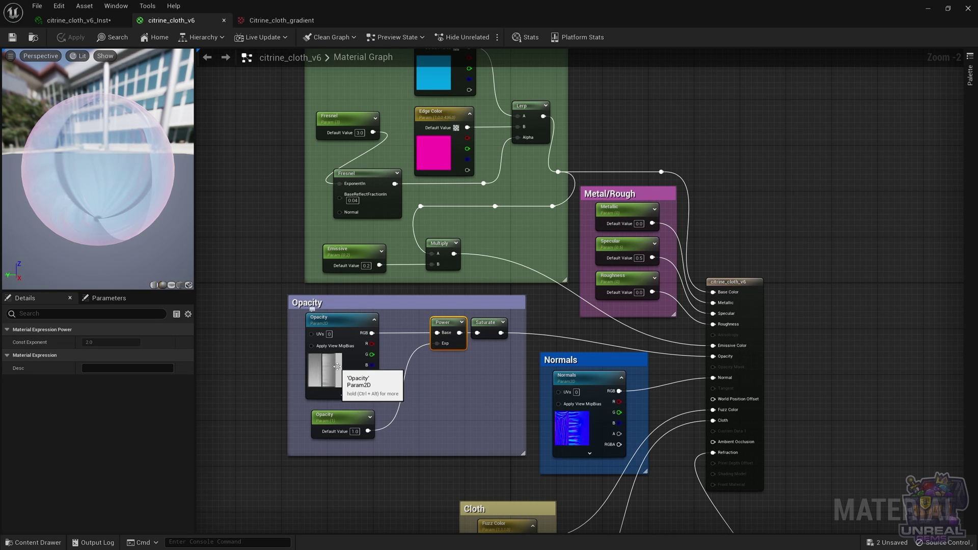
{"action": "left_click", "coordinate": [488, 323]}
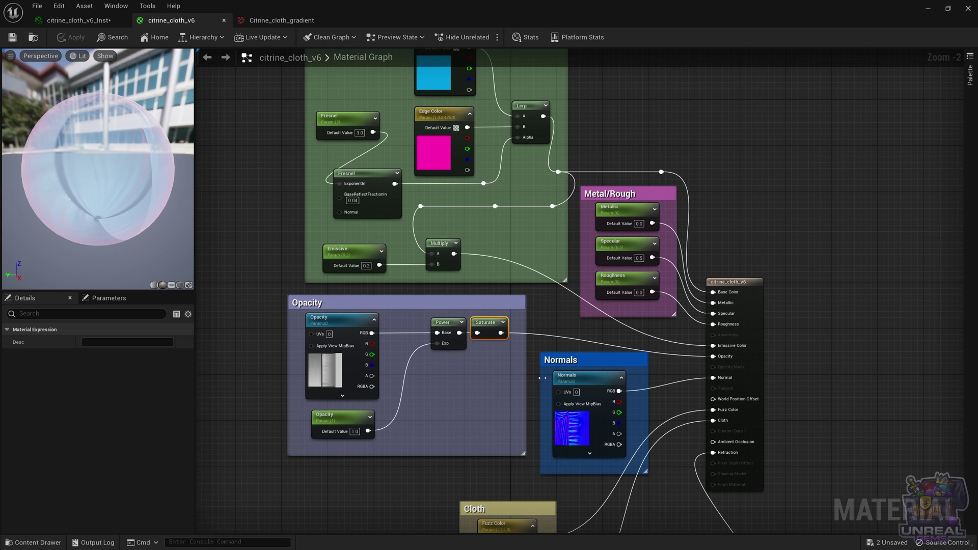
{"action": "left_click", "coordinate": [948, 9]}
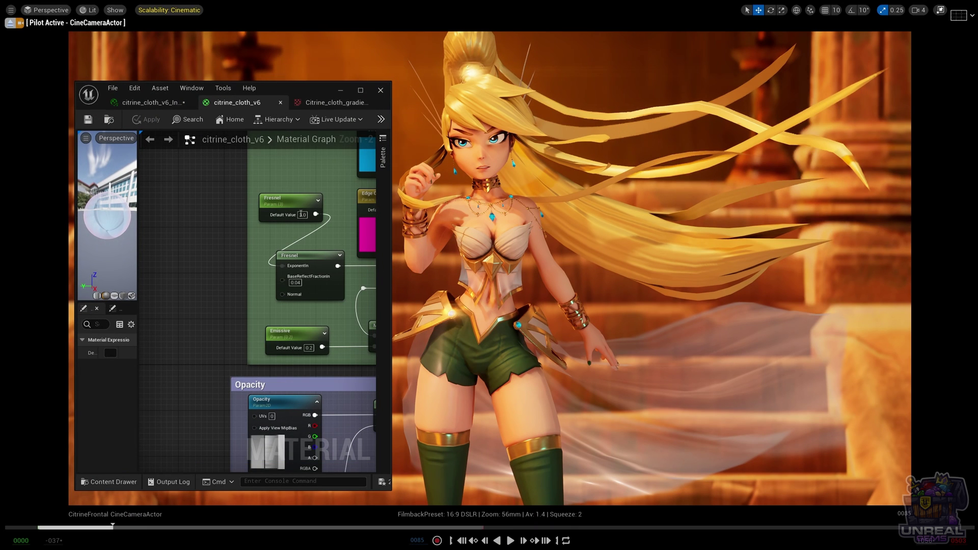
Return to the material instance, set its Opacity value to 1.0, and raise it to about 1.6
{"action": "left_click", "coordinate": [150, 102]}
{"action": "left_click", "coordinate": [329, 299]}
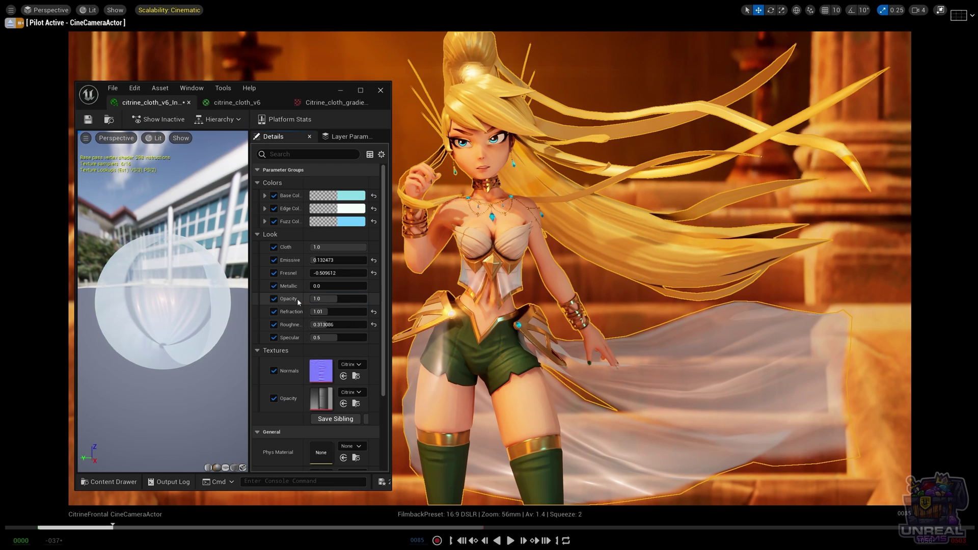
{"action": "left_click_drag", "start_coordinate": [318, 299], "coordinate": [340, 303]}
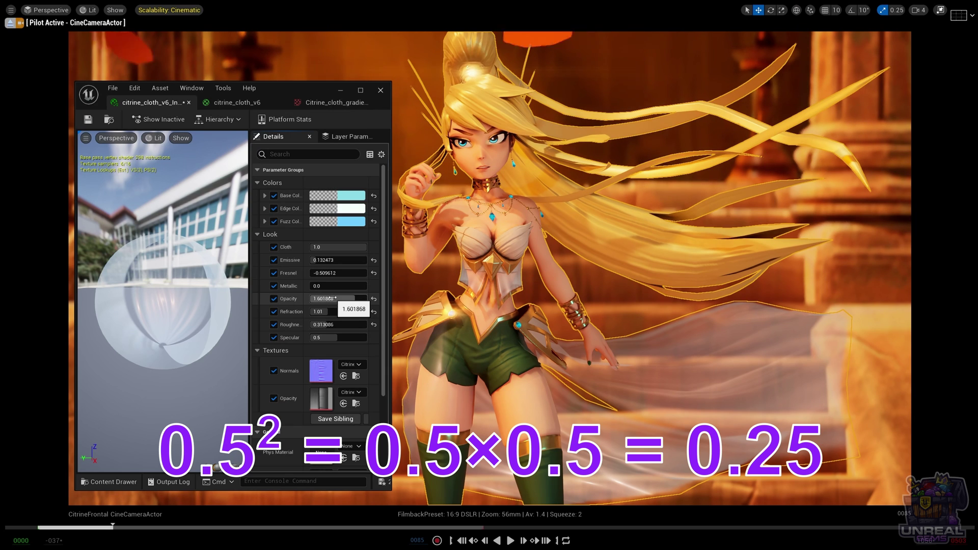
Try the instance's Opacity at about 0.63, 1.46 and 0.73, undoing the changes
{"action": "mouse_move", "coordinate": [331, 299]}
{"action": "left_mouse_down"}
{"action": "mouse_move", "coordinate": [312, 299]}
{"action": "mouse_move", "coordinate": [326, 299]}
{"action": "left_mouse_up"}
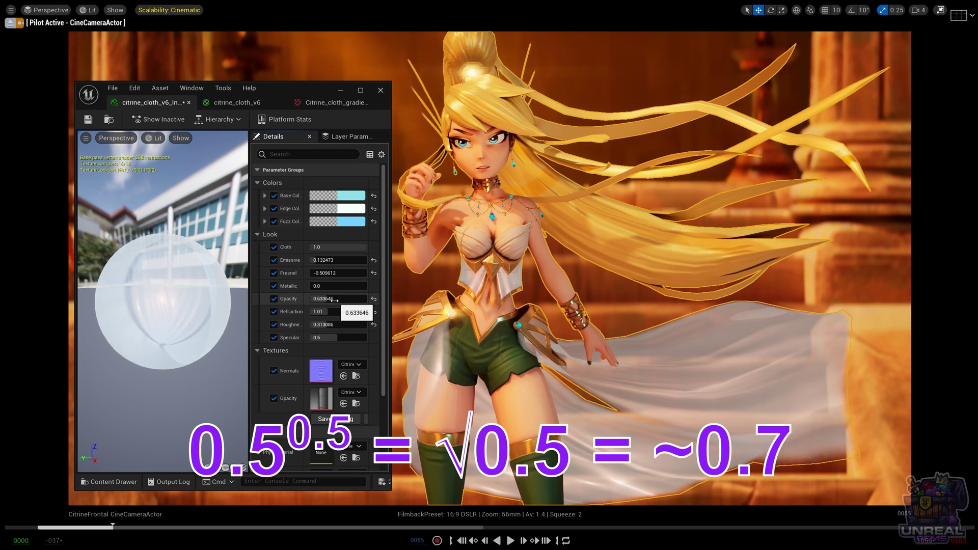
{"action": "left_click_drag", "start_coordinate": [332, 299], "coordinate": [346, 299]}
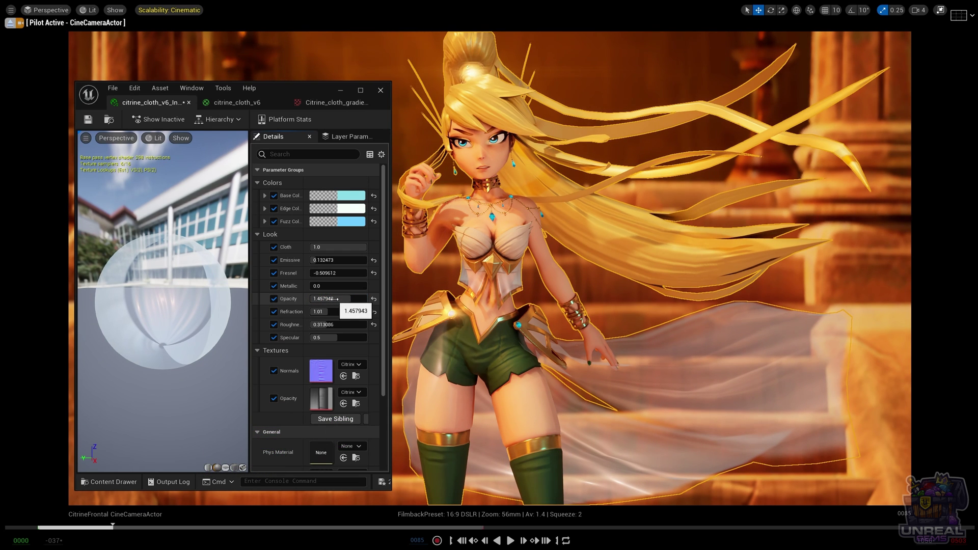
{"action": "left_click_drag", "start_coordinate": [336, 299], "coordinate": [334, 299]}
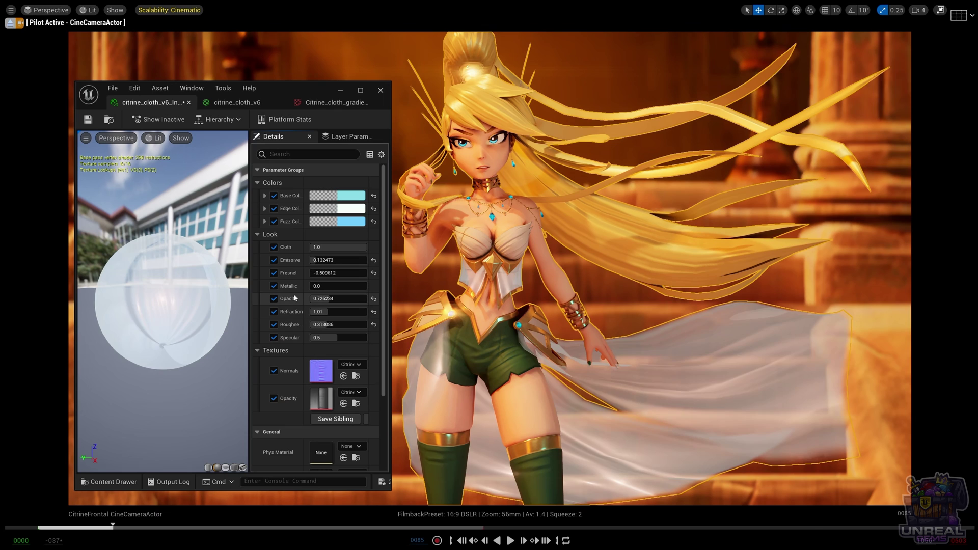
{"action": "key", "text": "ctrl+z"}
{"action": "key", "text": "ctrl+z"}
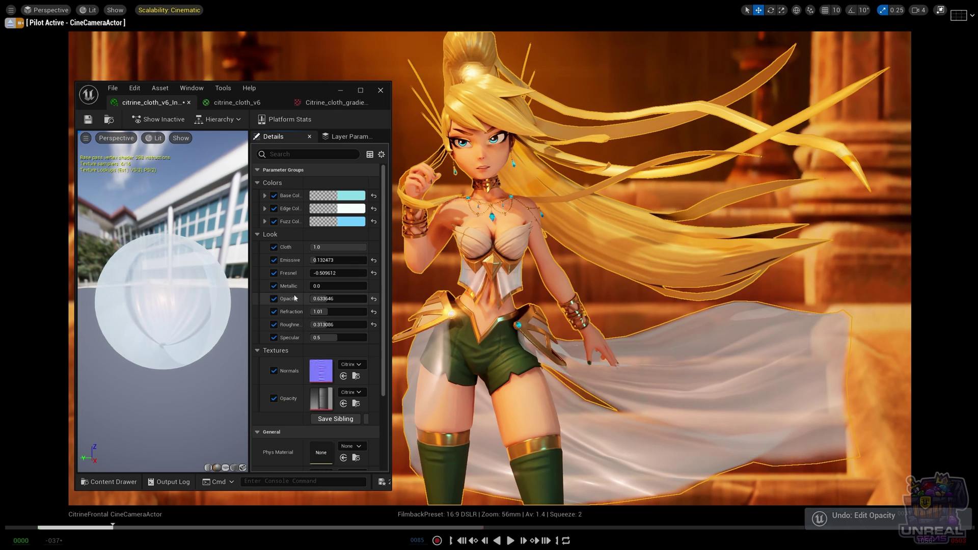
{"action": "key", "text": "ctrl+z"}
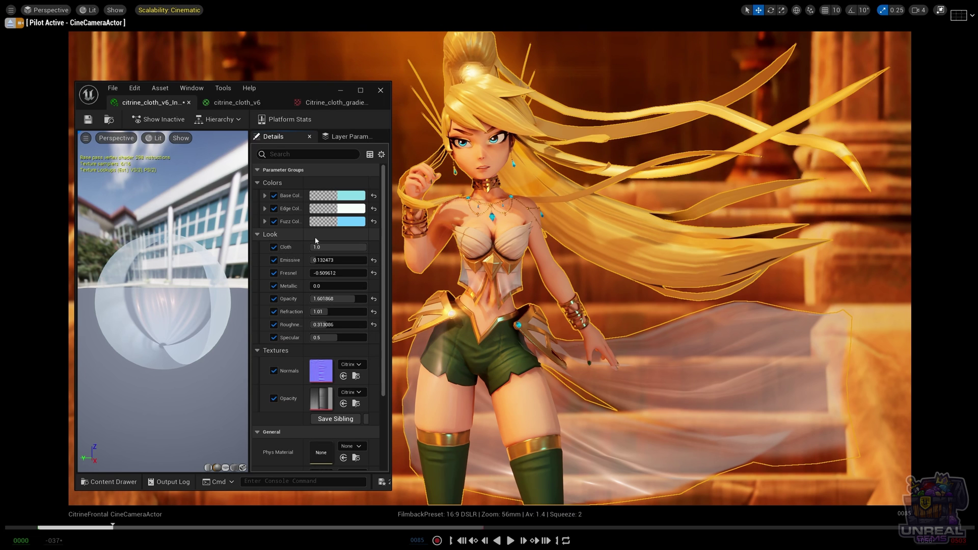
Examine the Normals, Cloth and Refraction groups in the parent material's graph at full size, and return to the reduced instance window
{"action": "left_click", "coordinate": [245, 104]}
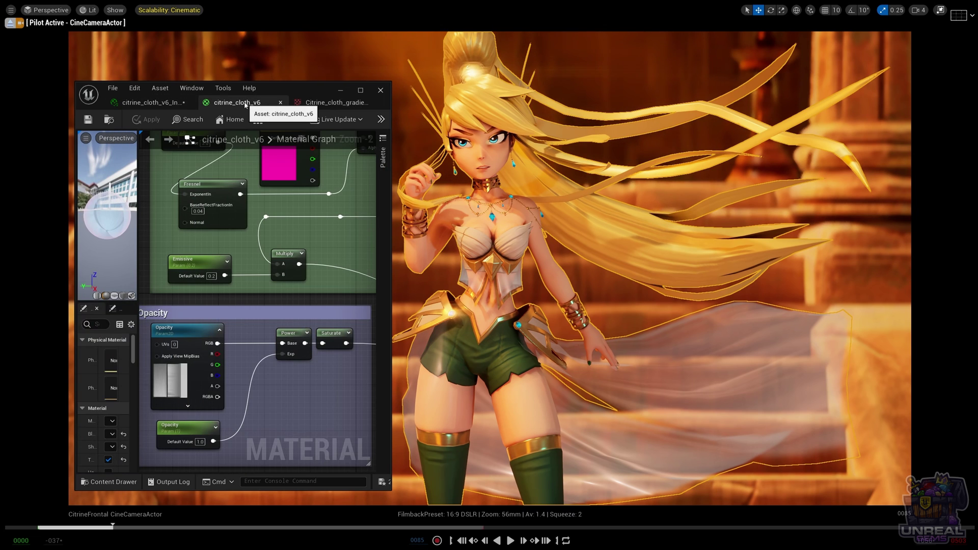
{"action": "left_click", "coordinate": [361, 90]}
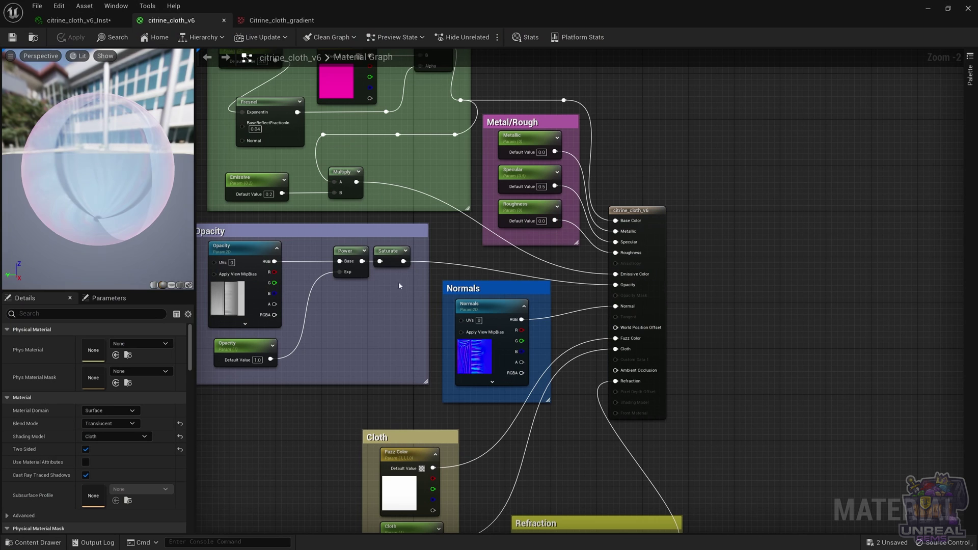
{"action": "right_click_drag", "start_coordinate": [334, 436], "coordinate": [286, 308]}
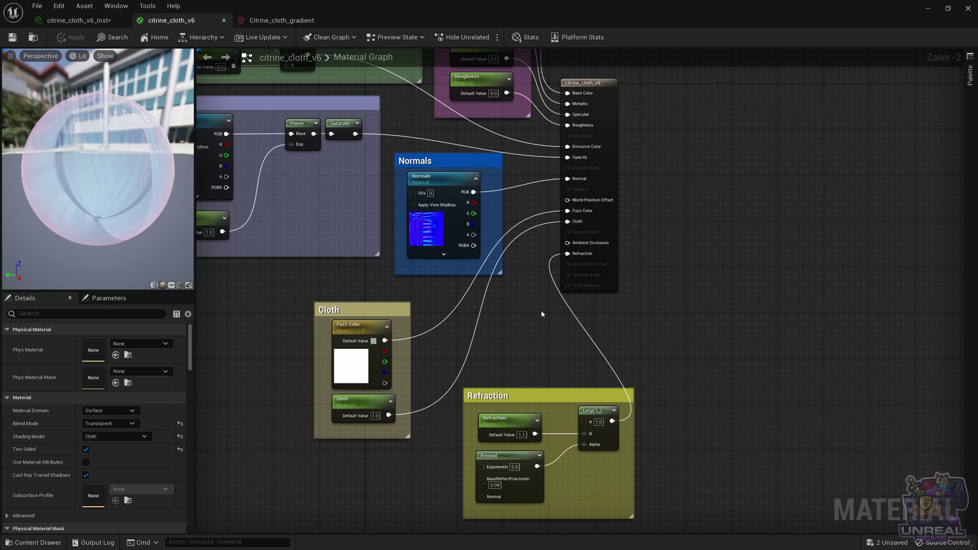
{"action": "left_click", "coordinate": [947, 8]}
{"action": "left_click", "coordinate": [151, 102]}
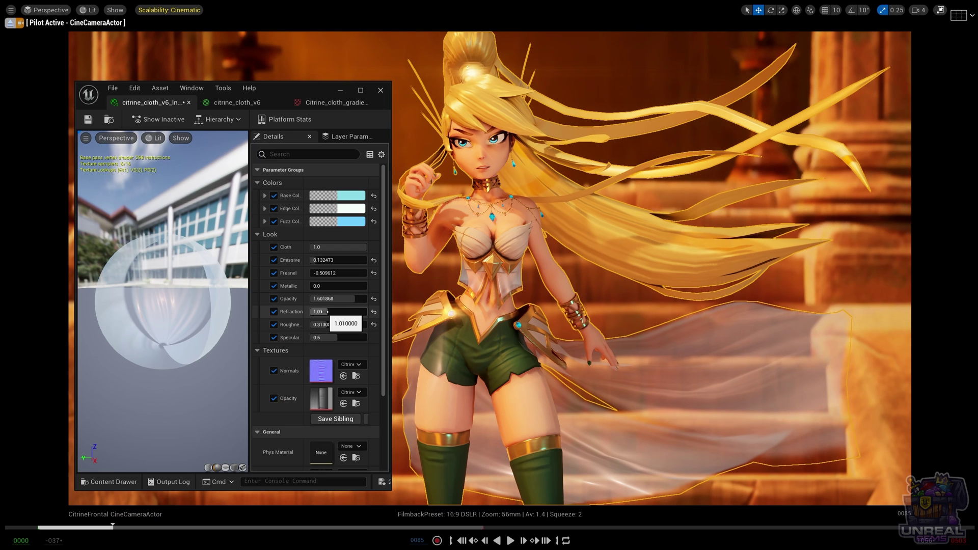
Try the instance's Refraction at about 1.5 and Metallic at about 0.62, undoing both changes
{"action": "left_click_drag", "start_coordinate": [324, 311], "coordinate": [337, 312]}
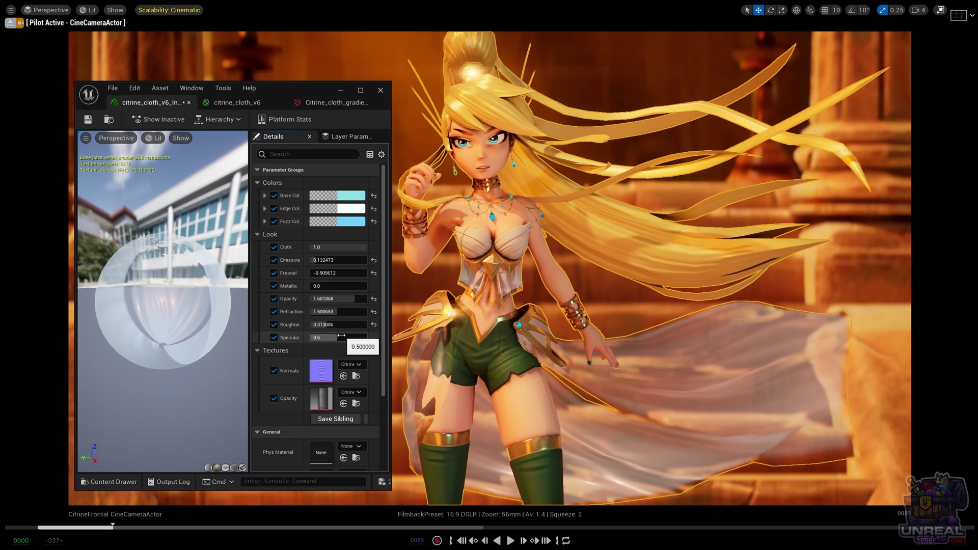
{"action": "left_click_drag", "start_coordinate": [320, 285], "coordinate": [290, 292]}
{"action": "left_click", "coordinate": [319, 286]}
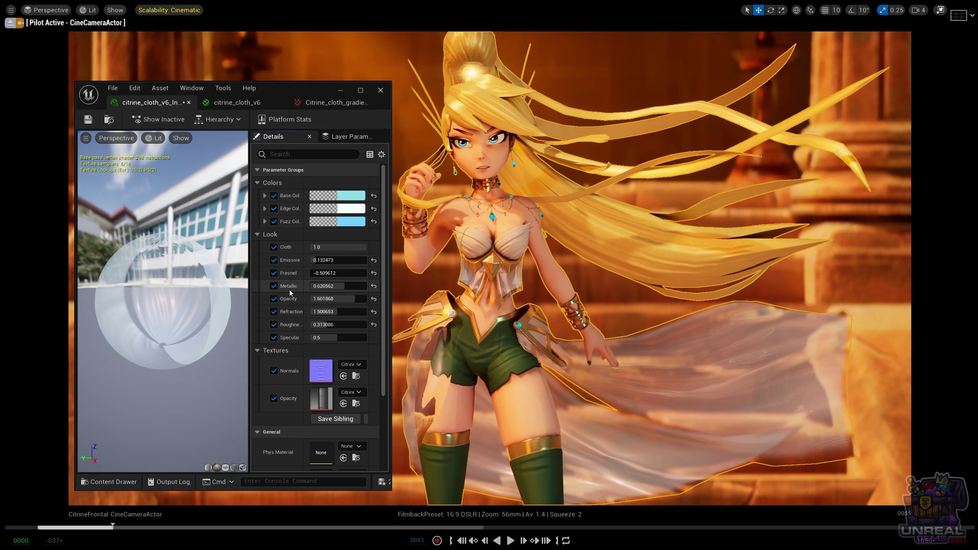
{"action": "key", "text": "ctrl+z"}
{"action": "key", "text": "ctrl+z"}
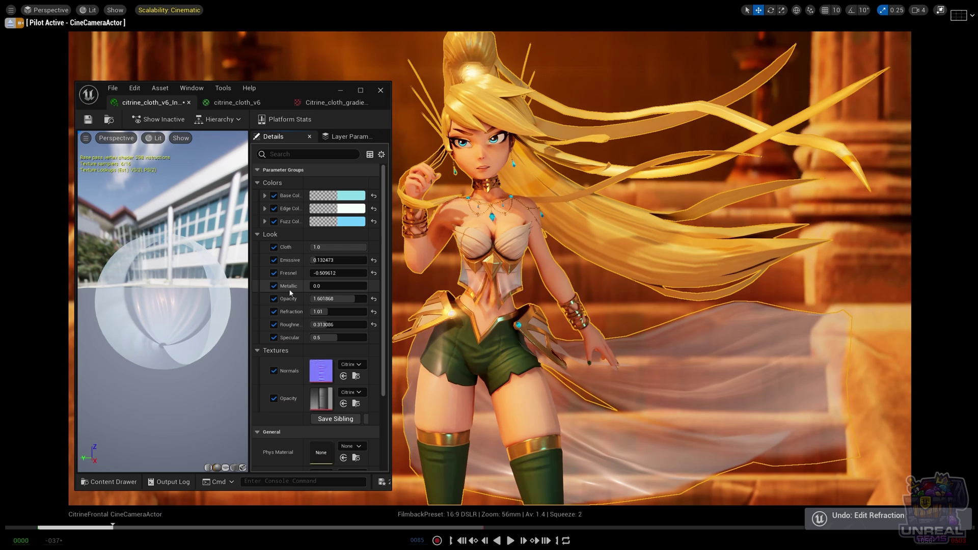
Try the instance's Refraction at 1.0 and undo the change
{"action": "left_click", "coordinate": [326, 311]}
{"action": "type", "text": "1.0"}
{"action": "key", "text": "Return"}
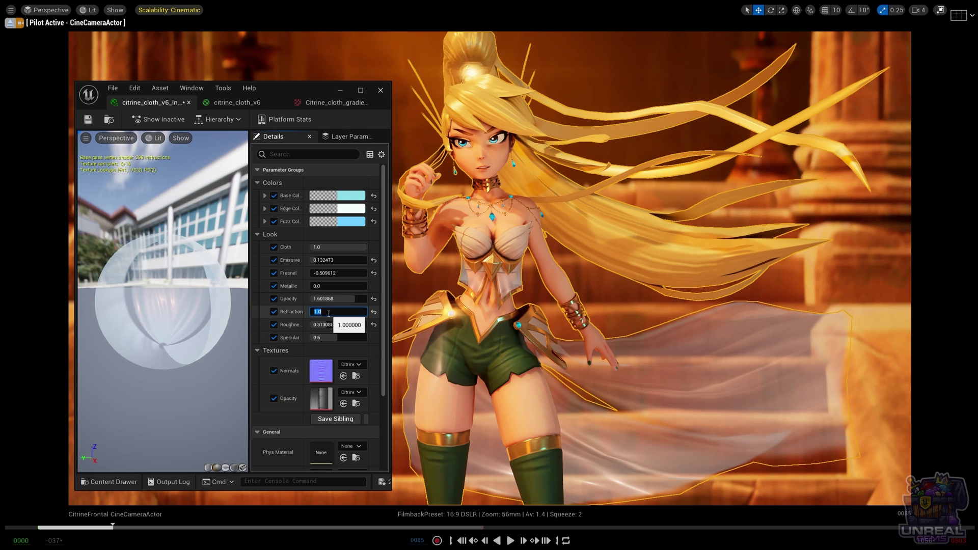
{"action": "left_click", "coordinate": [294, 314]}
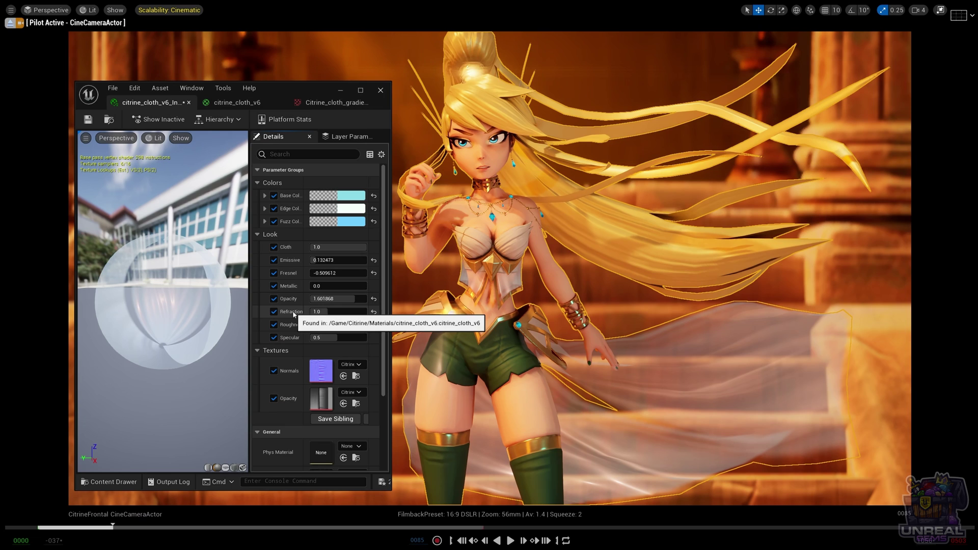
{"action": "key", "text": "ctrl+z"}
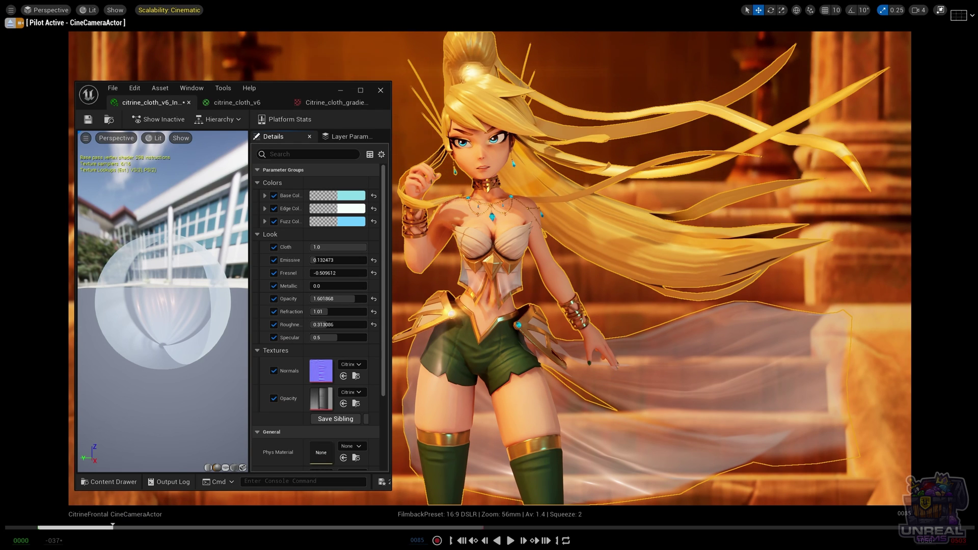
Deselect the character in the viewport and open the parent material's graph at full size to examine its Cloth and Refraction groups
{"action": "left_click", "coordinate": [578, 344]}
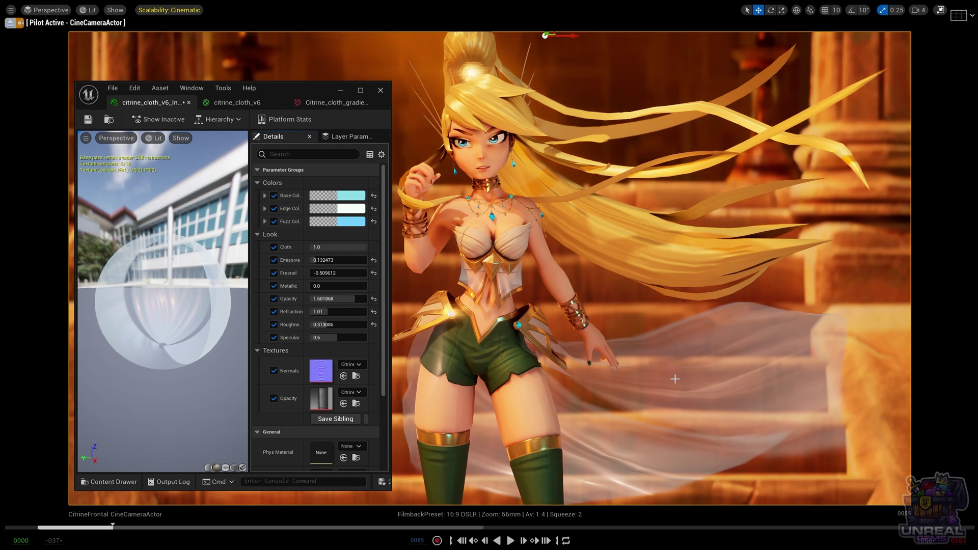
{"action": "left_click", "coordinate": [235, 102]}
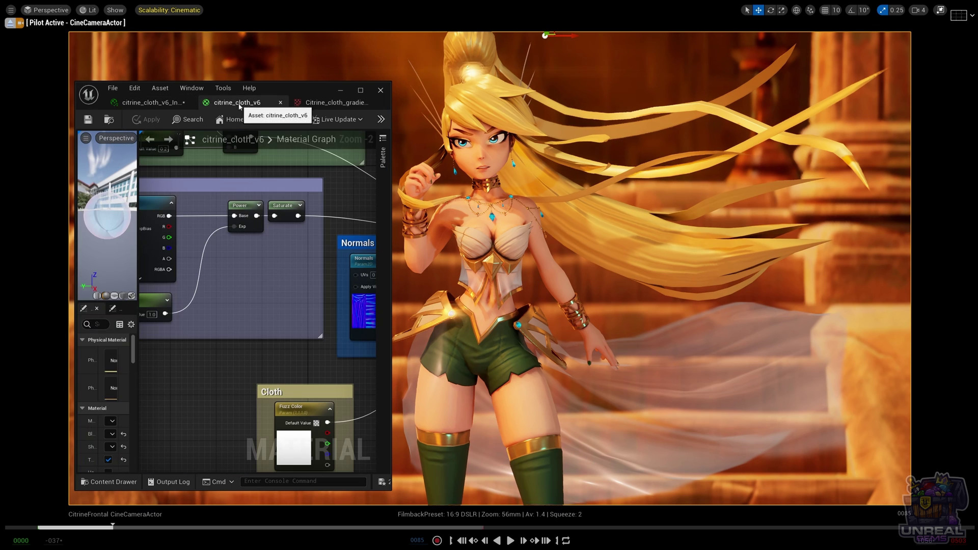
{"action": "left_click", "coordinate": [360, 90]}
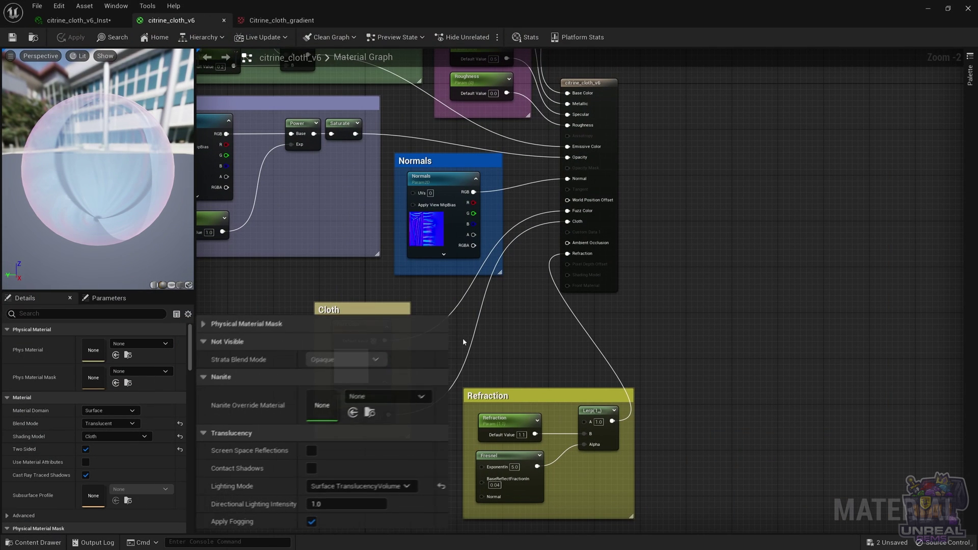
{"action": "right_click_drag", "start_coordinate": [508, 343], "coordinate": [539, 342]}
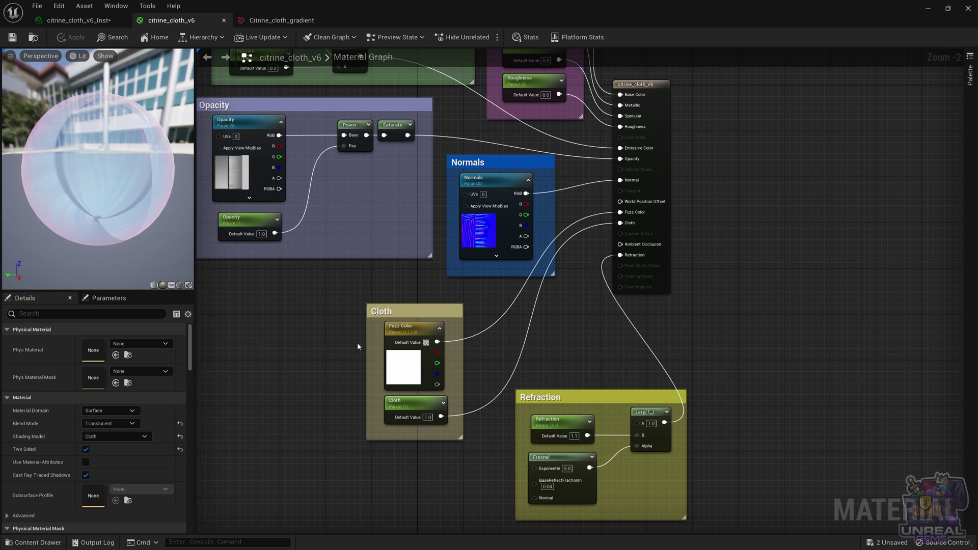
{"action": "scroll", "coordinate": [407, 360], "scroll_direction": "up", "scroll_amount": 1}
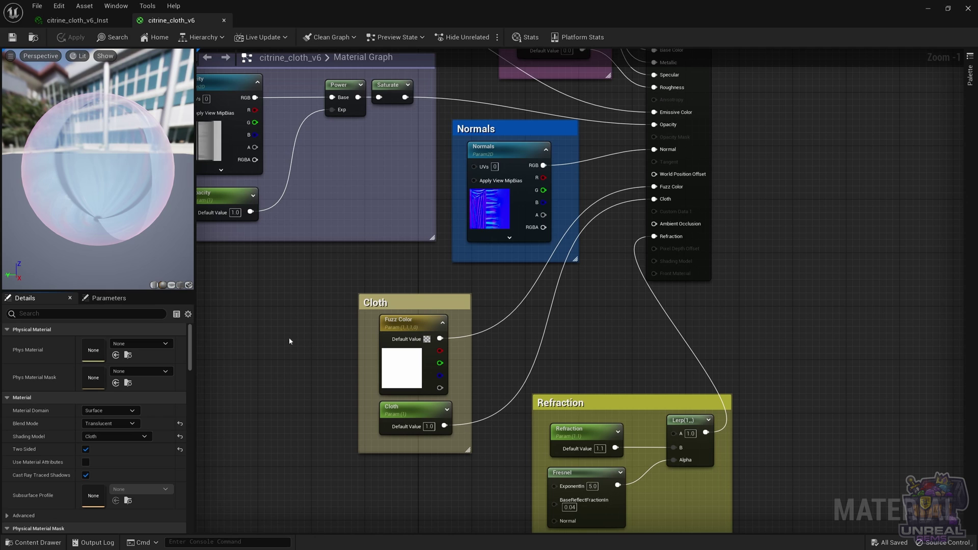
Review the parent material's shading model options and keep Cloth selected
{"action": "left_click", "coordinate": [700, 204]}
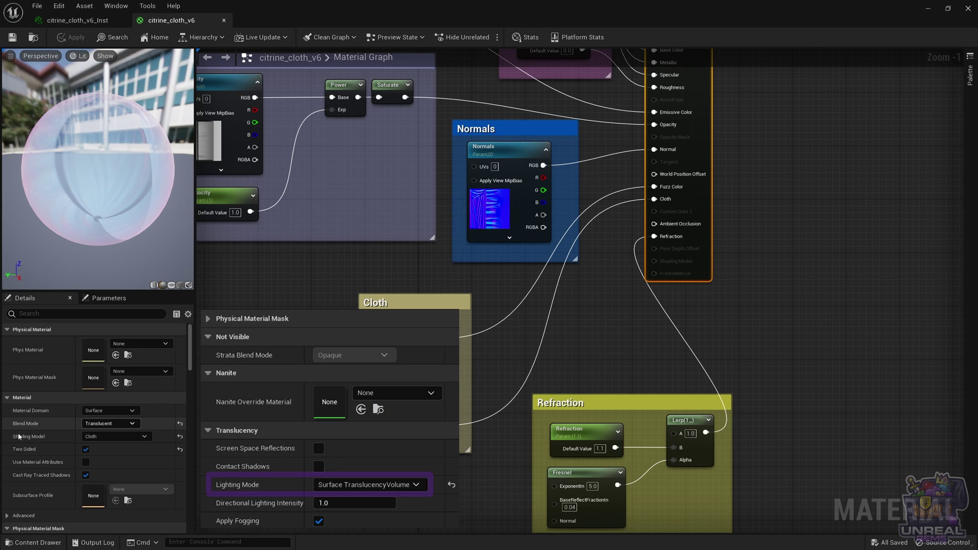
{"action": "left_click", "coordinate": [105, 435]}
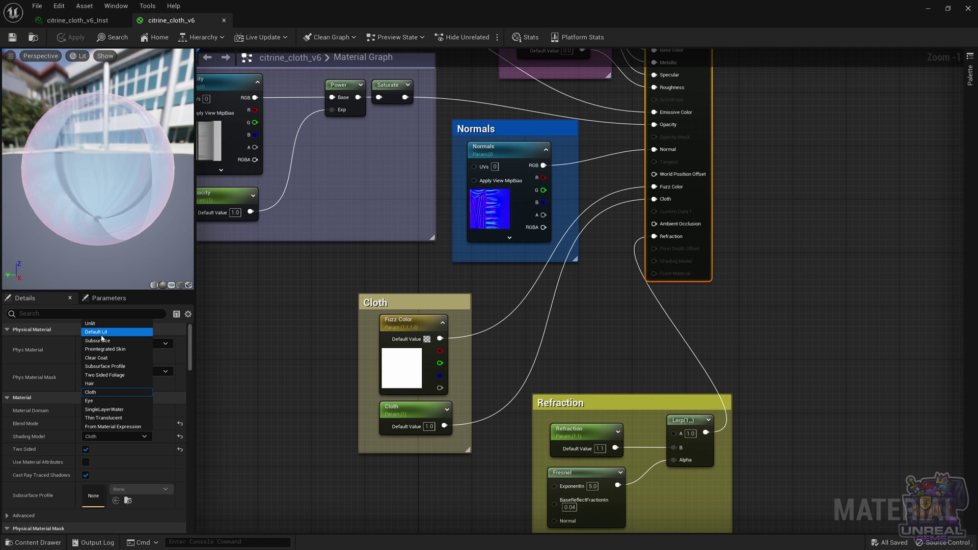
{"action": "left_click", "coordinate": [100, 394]}
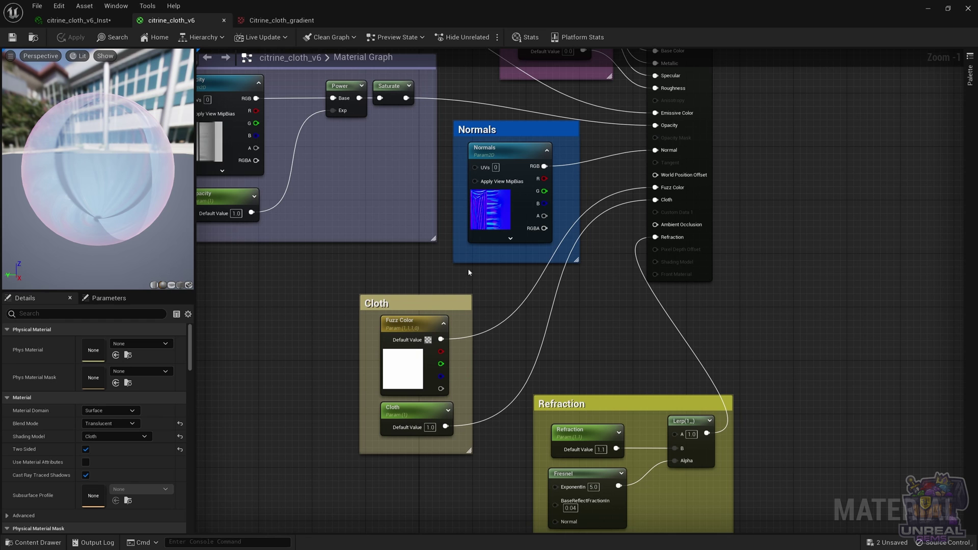
Try adding a Multiply node above the Cloth group, fed by the Saturate output of the Opacity group
{"action": "right_click_drag", "start_coordinate": [423, 268], "coordinate": [389, 293]}
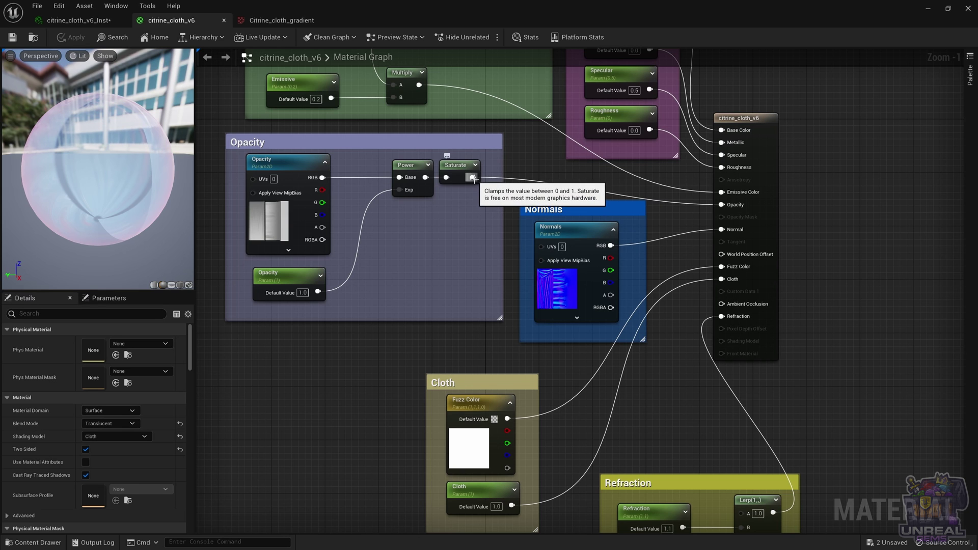
{"action": "right_click_drag", "start_coordinate": [475, 183], "coordinate": [418, 207]}
{"action": "left_click_drag", "start_coordinate": [418, 206], "coordinate": [427, 362]}
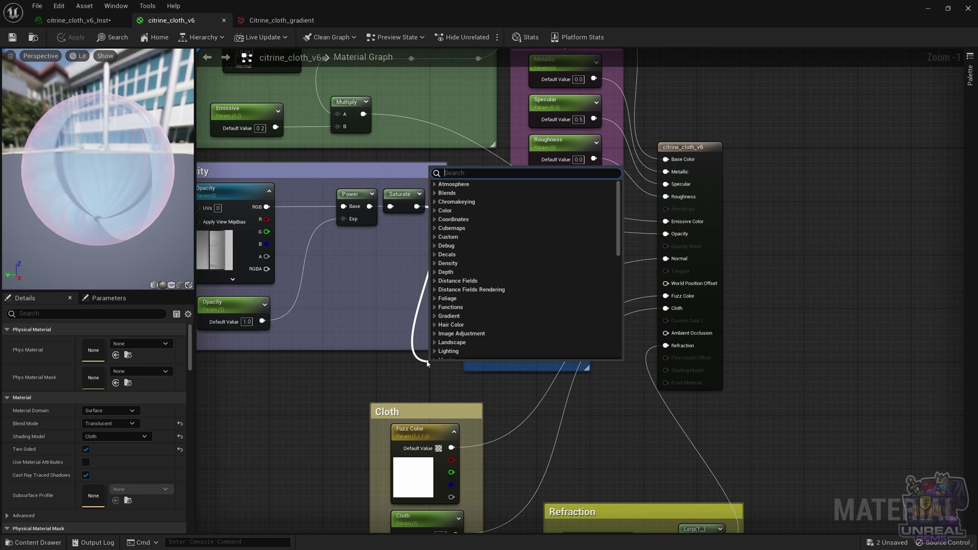
{"action": "type", "text": "mul"}
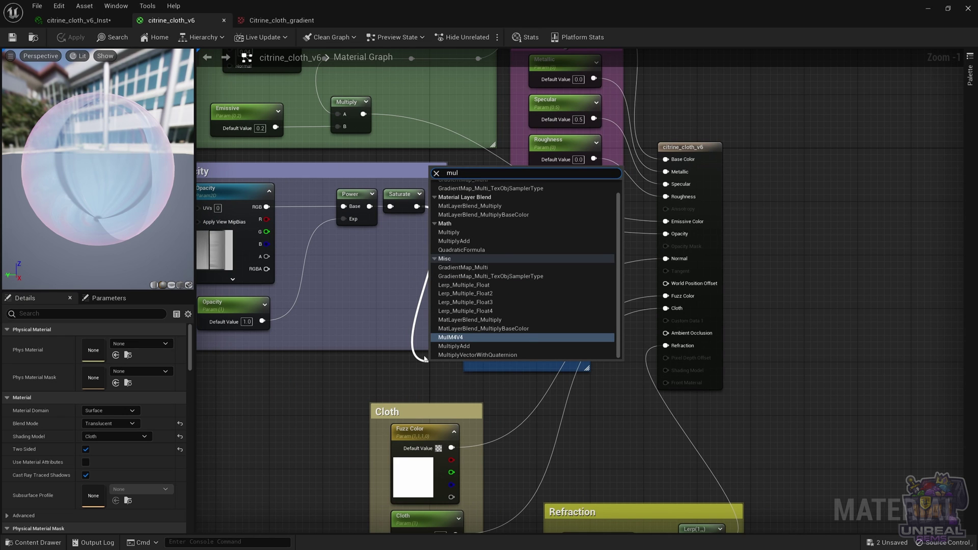
{"action": "type", "text": "ti"}
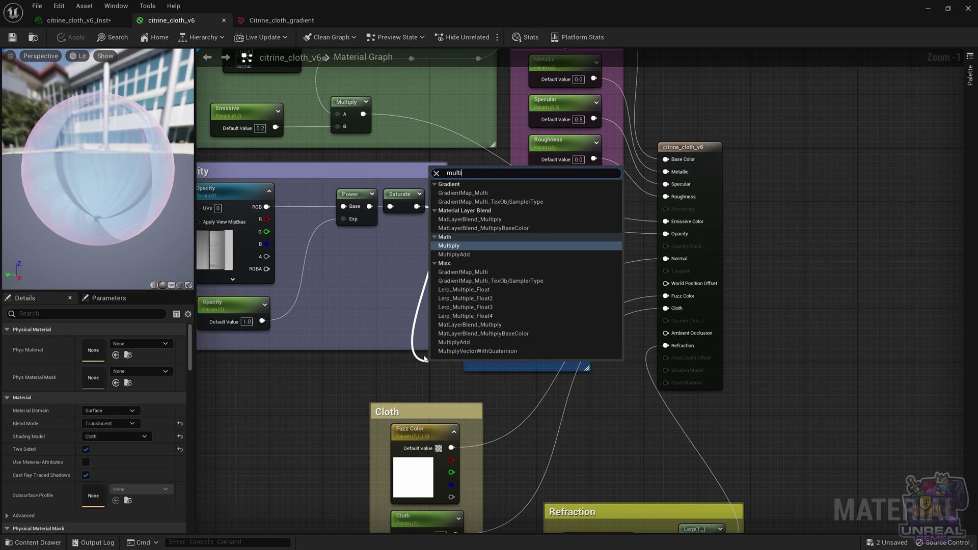
{"action": "key", "text": "Return"}
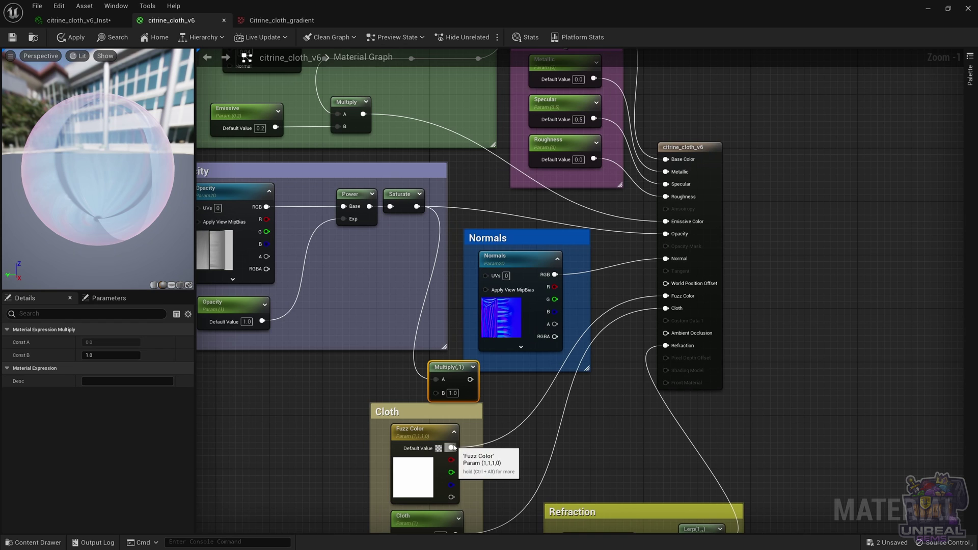
Try multiplying the Fuzz Color parameter into the material's Fuzz Color input, delete the Multiply node and reconnect the parameter directly
{"action": "right_click_drag", "start_coordinate": [453, 447], "coordinate": [416, 378]}
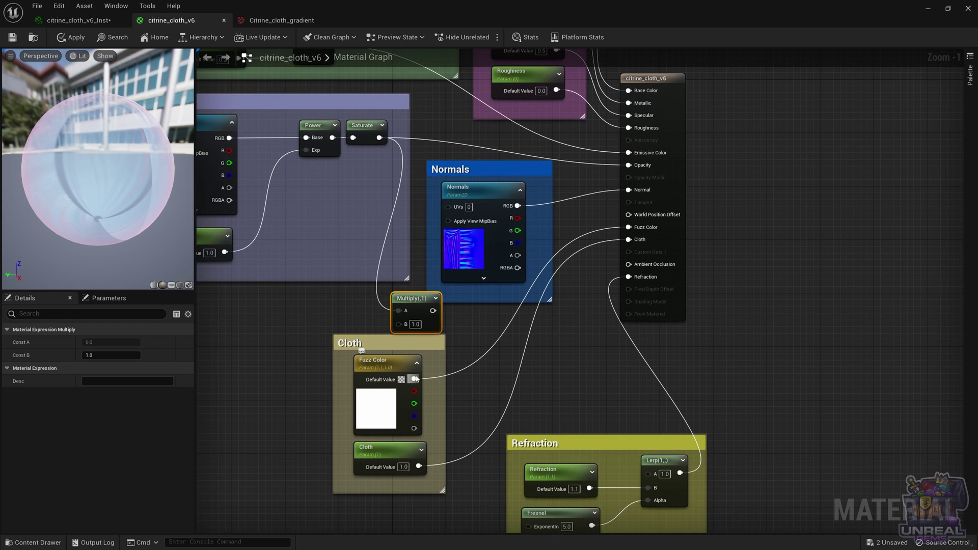
{"action": "left_click_drag", "start_coordinate": [415, 379], "coordinate": [645, 230]}
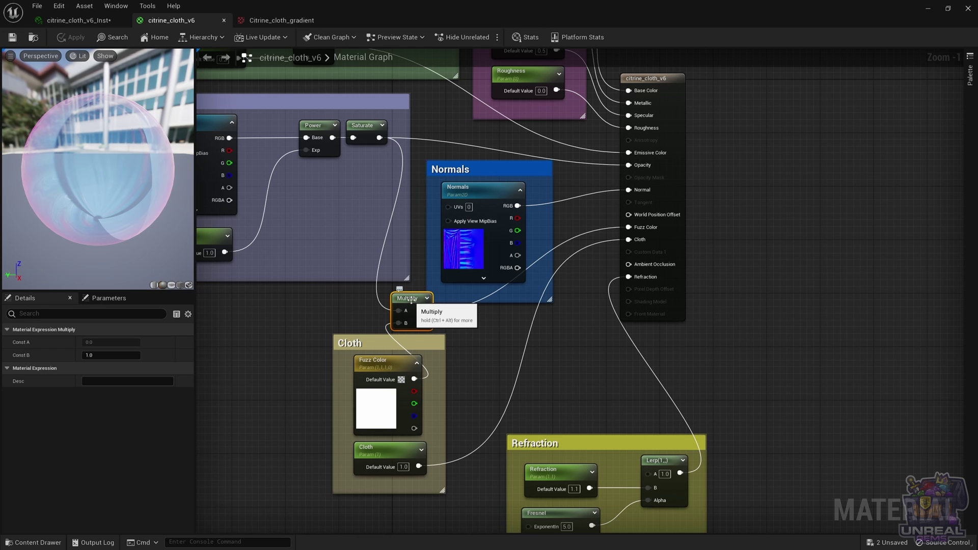
{"action": "key", "text": "Delete"}
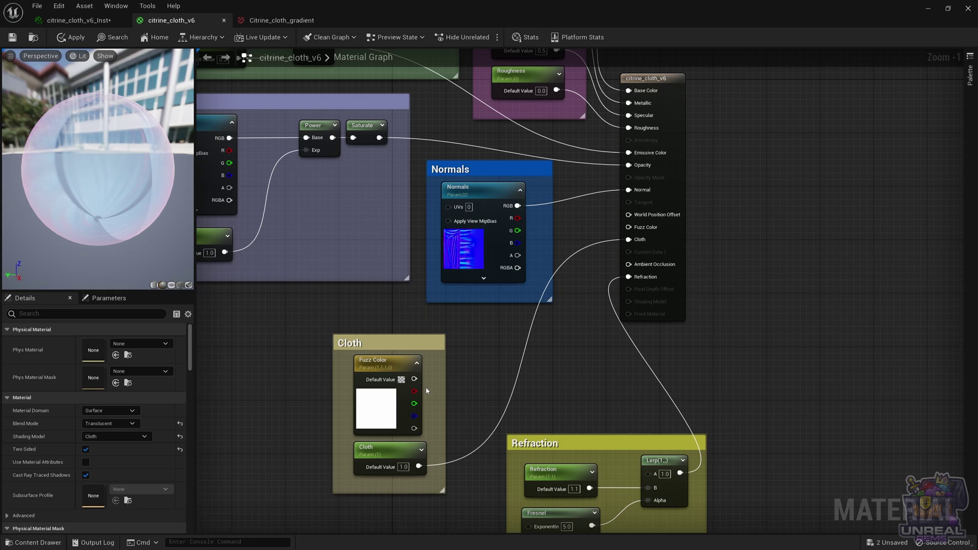
{"action": "left_click_drag", "start_coordinate": [414, 379], "coordinate": [629, 225]}
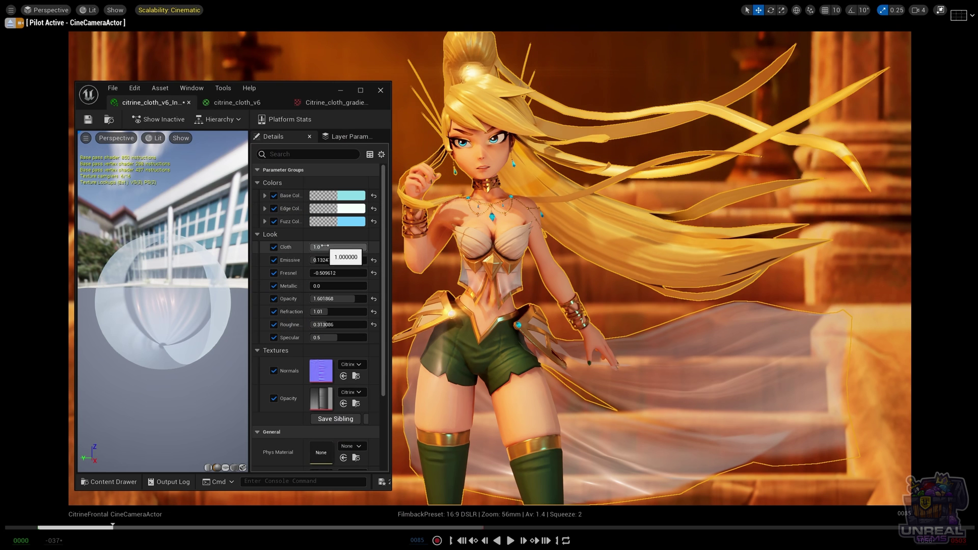
Enlarge the instance window, try several lower Cloth values such as about 0.72, and restore Cloth to 1.0
{"action": "left_click", "coordinate": [361, 90]}
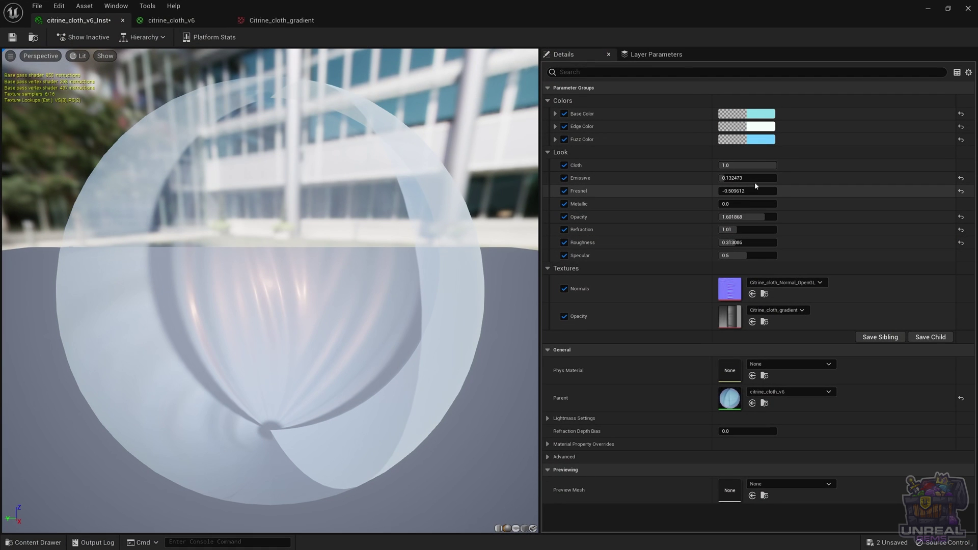
{"action": "left_click", "coordinate": [749, 165]}
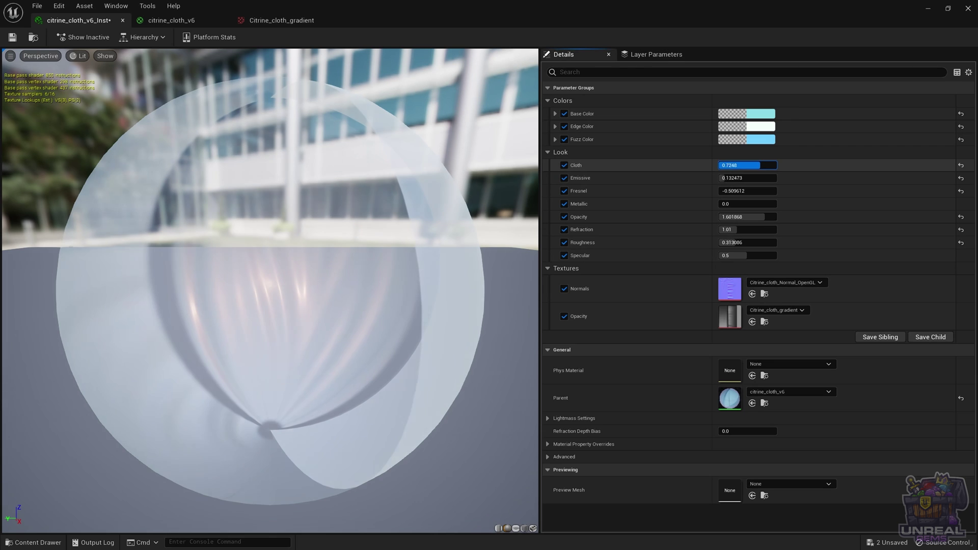
{"action": "type", "text": "0"}
{"action": "key", "text": "Return"}
{"action": "key", "text": "ctrl+z"}
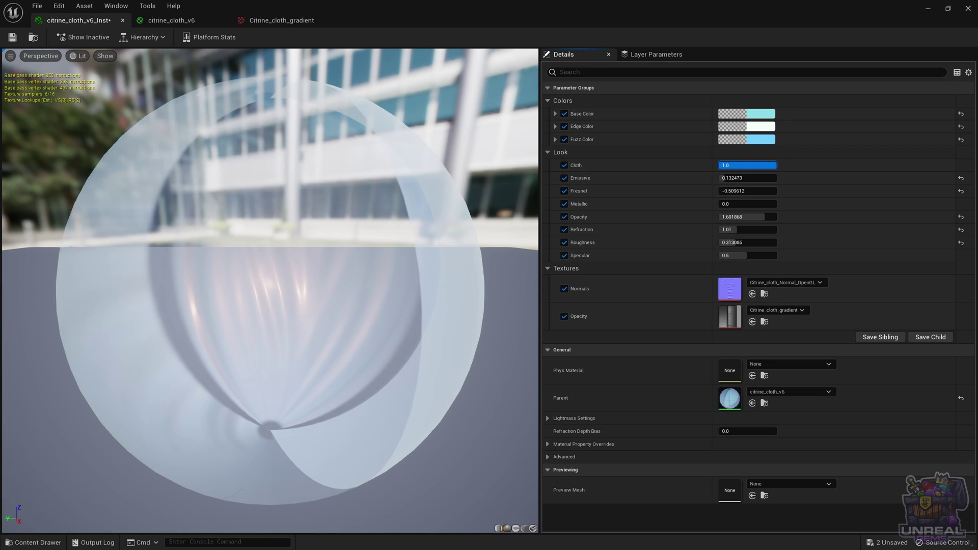
{"action": "type", "text": "0.0656"}
{"action": "key", "text": "Return"}
{"action": "type", "text": "0.352"}
{"action": "key", "text": "Return"}
{"action": "left_click_drag", "start_coordinate": [737, 165], "coordinate": [773, 165]}
Try a pink Fuzz Color on the instance with R 1.0, G 0.244692 and B 0.965688
{"action": "left_click", "coordinate": [759, 140]}
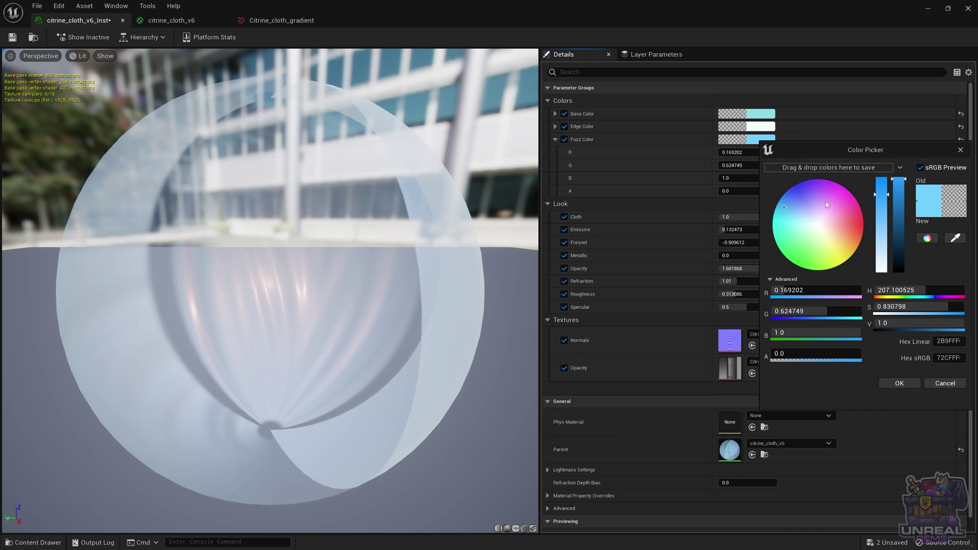
{"action": "left_click_drag", "start_coordinate": [825, 200], "coordinate": [837, 197]}
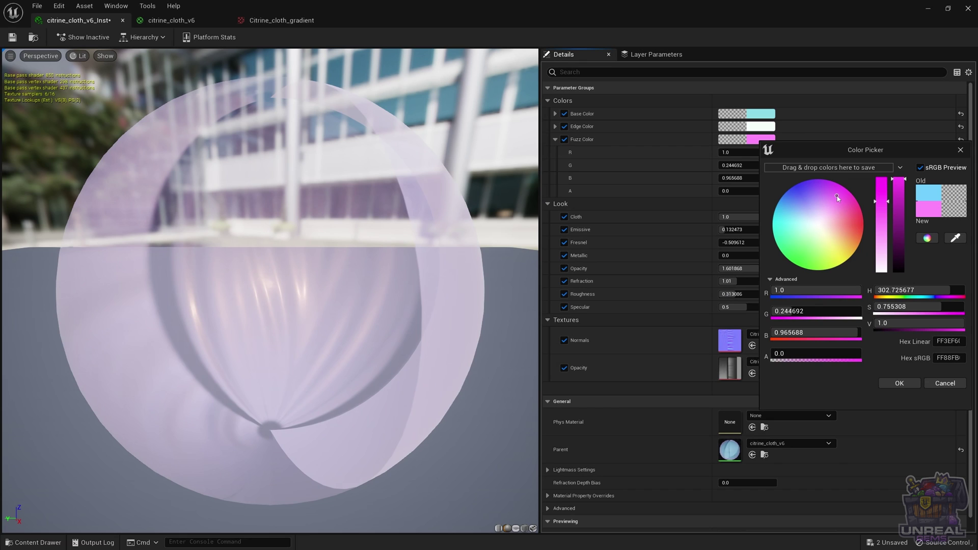
{"action": "left_click", "coordinate": [900, 382]}
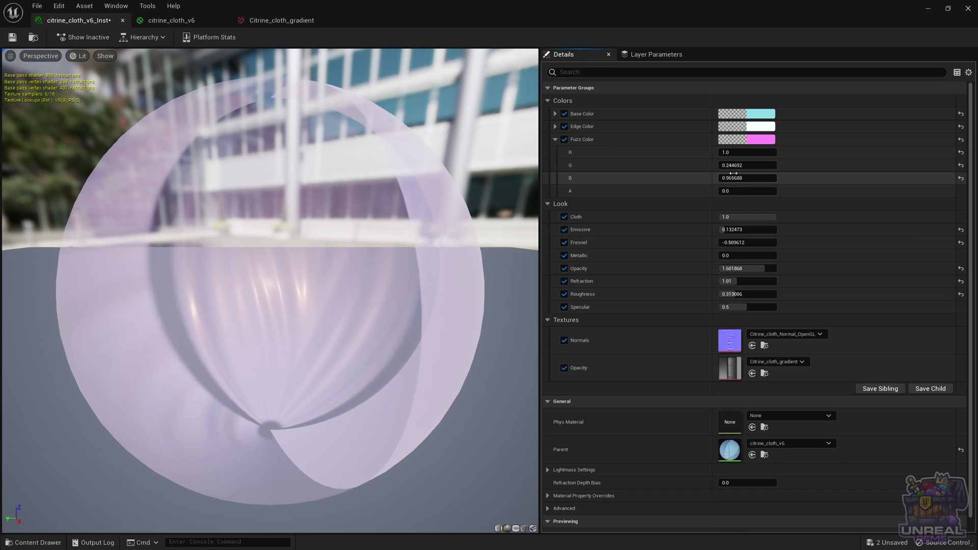
Try Cloth values between 0 and 1.0 with the pink fuzz, and undo the Cloth and Fuzz Color changes
{"action": "left_click", "coordinate": [753, 217]}
{"action": "type", "text": "0"}
{"action": "key", "text": "Return"}
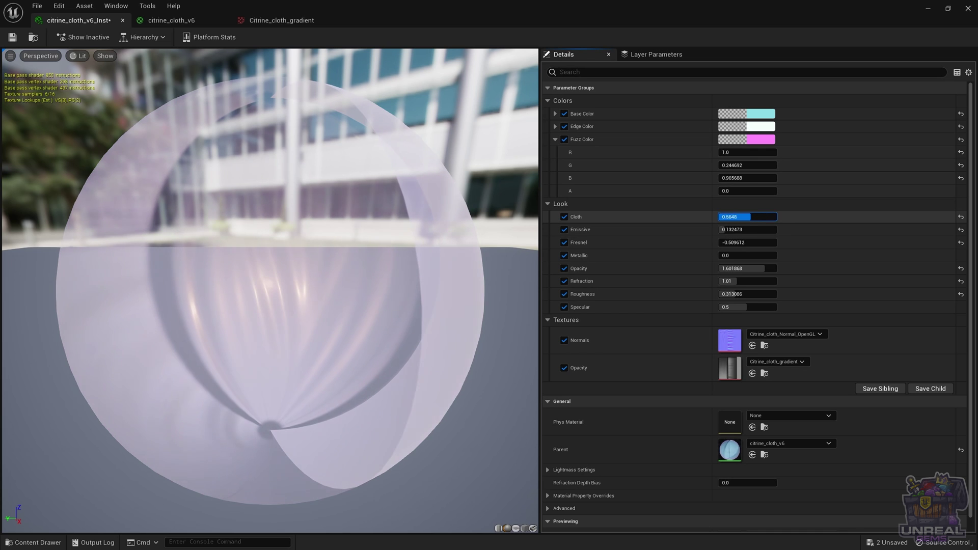
{"action": "left_click_drag", "start_coordinate": [721, 217], "coordinate": [774, 217]}
{"action": "key", "text": "ctrl+z"}
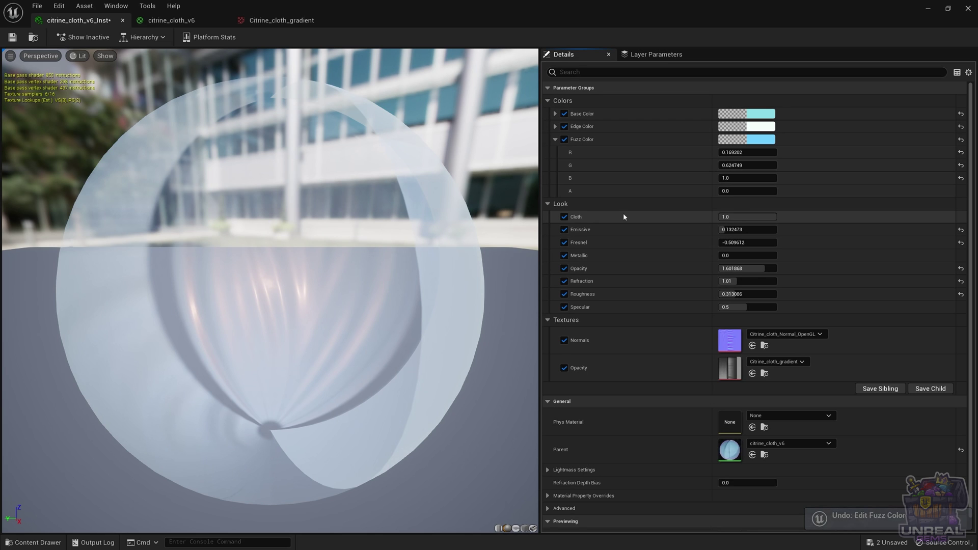
Reduce the instance window to show the character and try a magenta Fuzz Color with R 1.0, G 0.0 and B 0.685812
{"action": "left_click", "coordinate": [948, 8]}
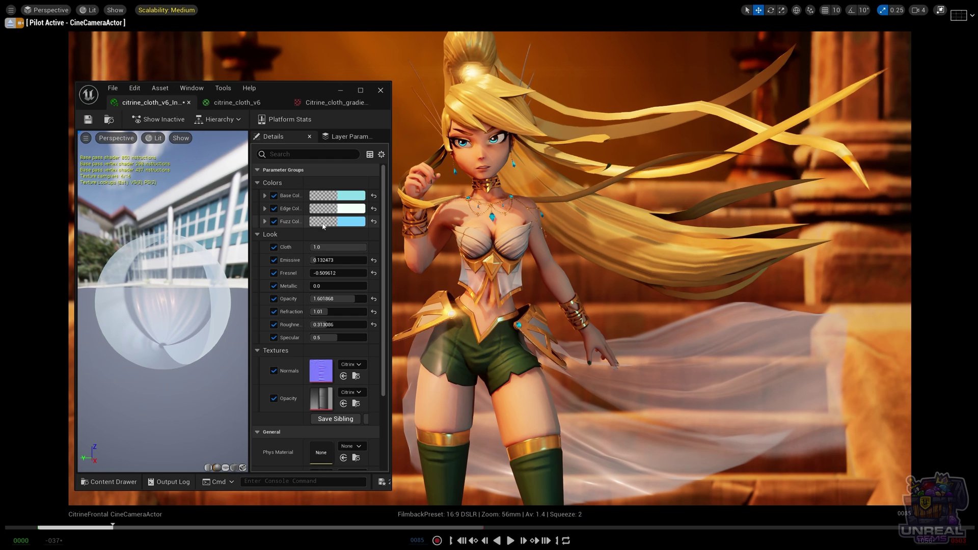
{"action": "left_click", "coordinate": [350, 222]}
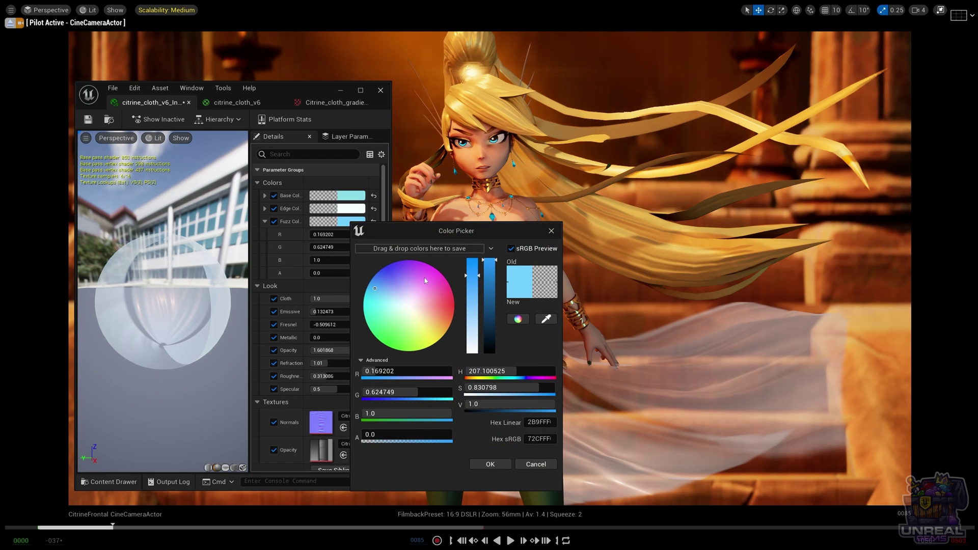
{"action": "left_click_drag", "start_coordinate": [425, 280], "coordinate": [443, 275]}
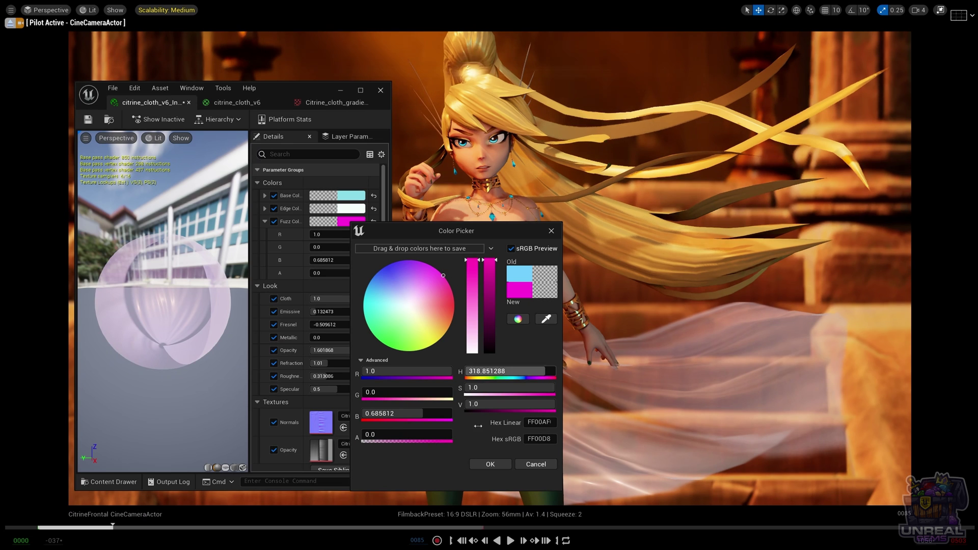
{"action": "left_click", "coordinate": [484, 463]}
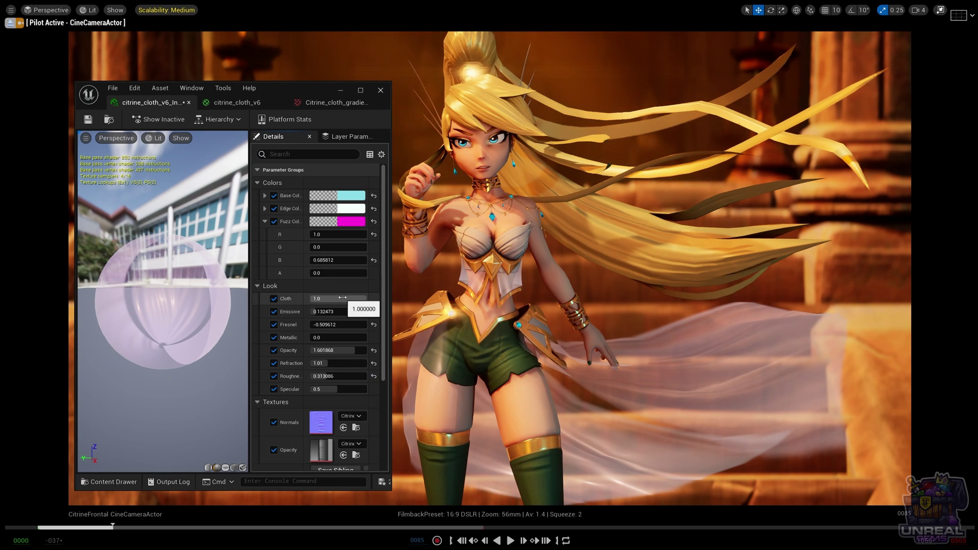
Try the instance's Cloth at about 0.4, reopen the Fuzz Color for editing and restore Cloth to 1.0
{"action": "mouse_move", "coordinate": [342, 297]}
{"action": "left_mouse_down"}
{"action": "mouse_move", "coordinate": [311, 297]}
{"action": "mouse_move", "coordinate": [344, 297]}
{"action": "mouse_move", "coordinate": [311, 297]}
{"action": "mouse_move", "coordinate": [344, 298]}
{"action": "mouse_move", "coordinate": [312, 298]}
{"action": "mouse_move", "coordinate": [344, 298]}
{"action": "mouse_move", "coordinate": [311, 297]}
{"action": "mouse_move", "coordinate": [344, 297]}
{"action": "mouse_move", "coordinate": [333, 298]}
{"action": "left_mouse_up"}
{"action": "left_click", "coordinate": [350, 221]}
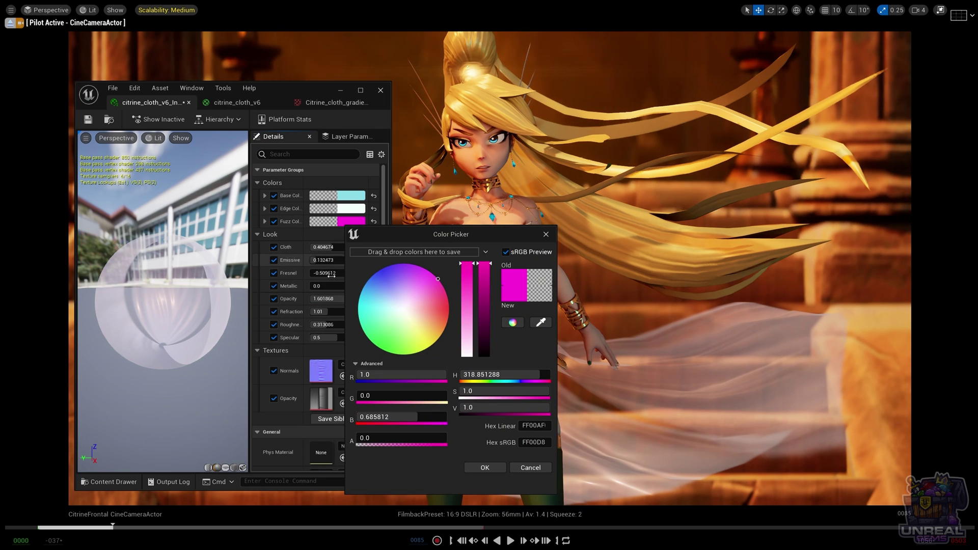
{"action": "left_click_drag", "start_coordinate": [324, 247], "coordinate": [345, 247]}
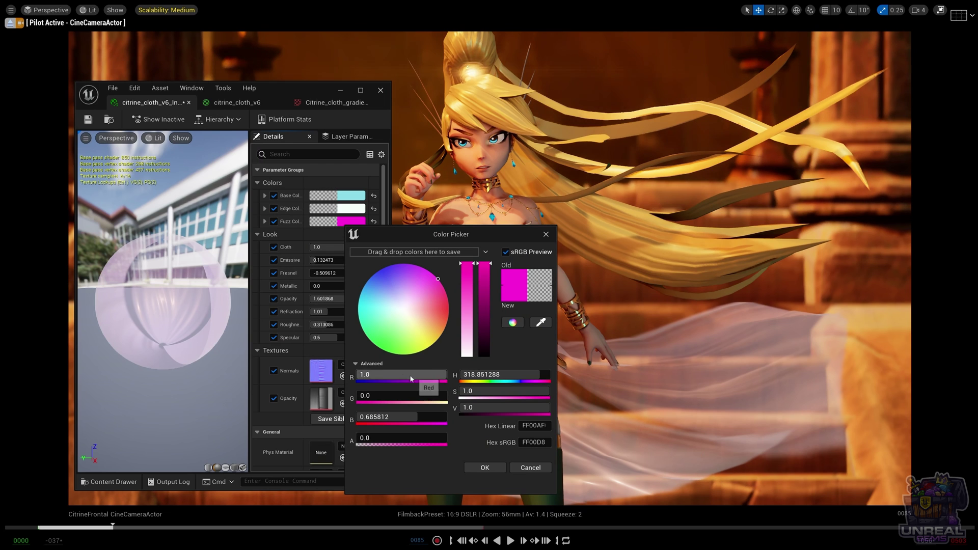
Try a pale blue Fuzz Color and cancel it, undo the earlier Cloth and Fuzz Color changes, and deselect the character
{"action": "mouse_move", "coordinate": [429, 300]}
{"action": "left_mouse_down"}
{"action": "mouse_move", "coordinate": [441, 313]}
{"action": "mouse_move", "coordinate": [415, 358]}
{"action": "mouse_move", "coordinate": [365, 326]}
{"action": "mouse_move", "coordinate": [392, 270]}
{"action": "mouse_move", "coordinate": [425, 352]}
{"action": "mouse_move", "coordinate": [363, 323]}
{"action": "mouse_move", "coordinate": [388, 268]}
{"action": "mouse_move", "coordinate": [424, 270]}
{"action": "mouse_move", "coordinate": [355, 307]}
{"action": "mouse_move", "coordinate": [396, 267]}
{"action": "mouse_move", "coordinate": [435, 287]}
{"action": "mouse_move", "coordinate": [408, 304]}
{"action": "mouse_move", "coordinate": [417, 345]}
{"action": "mouse_move", "coordinate": [391, 300]}
{"action": "left_mouse_up"}
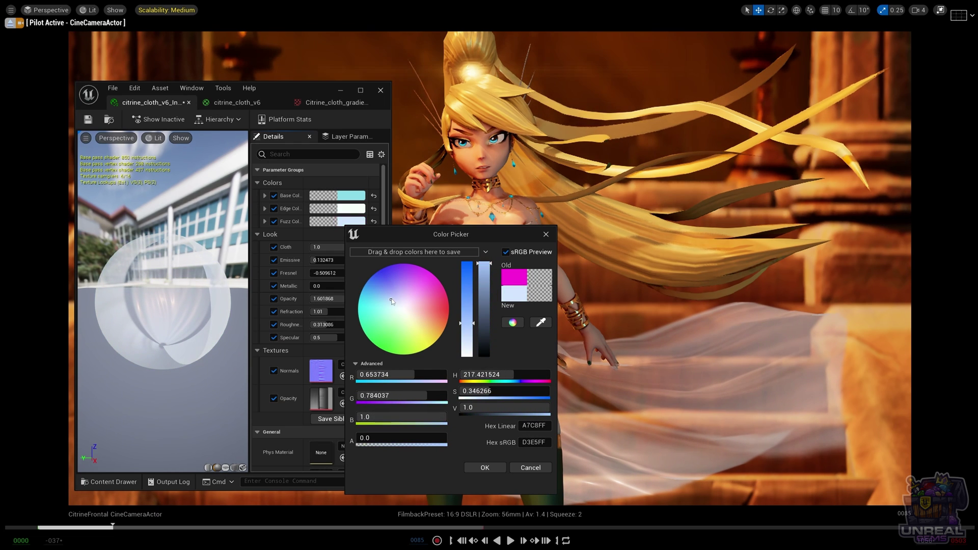
{"action": "left_click", "coordinate": [530, 468]}
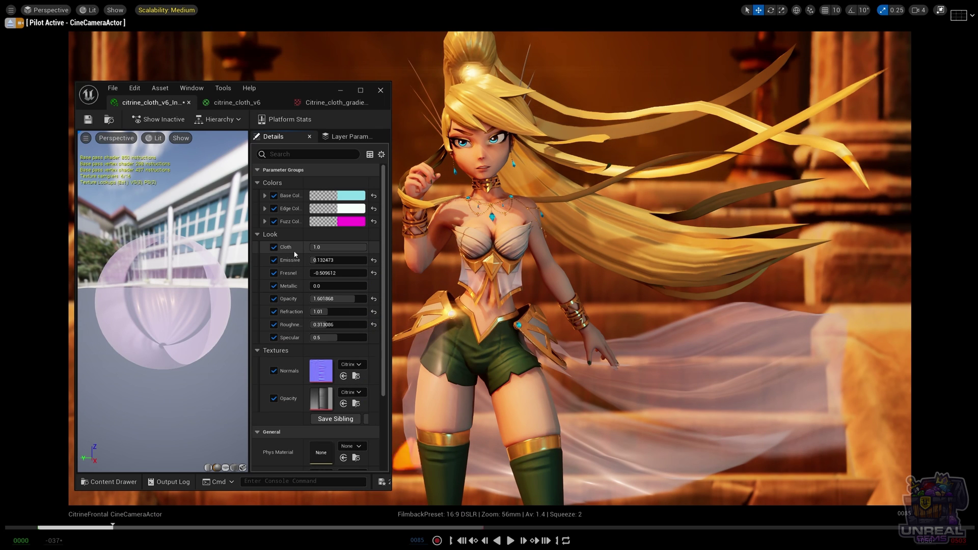
{"action": "key", "text": "ctrl+z"}
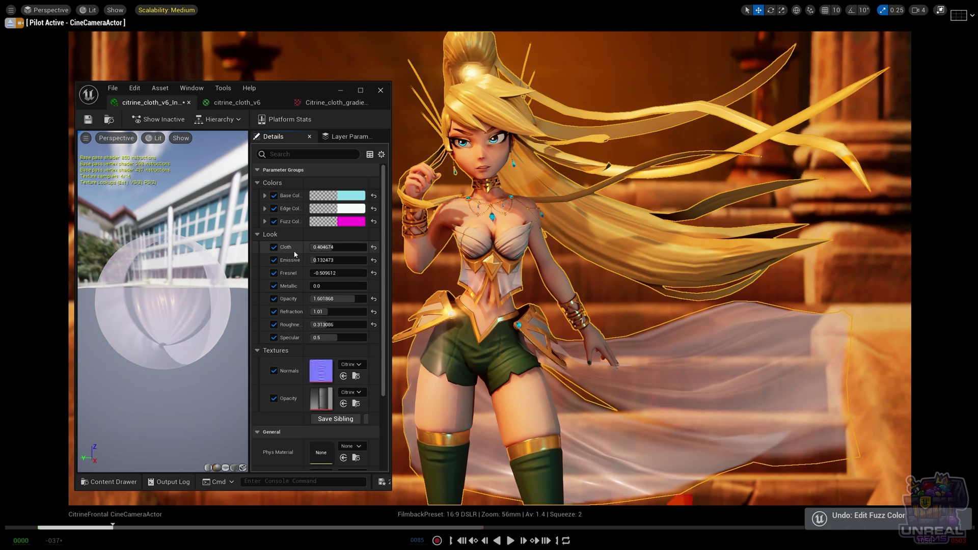
{"action": "key", "text": "ctrl+z"}
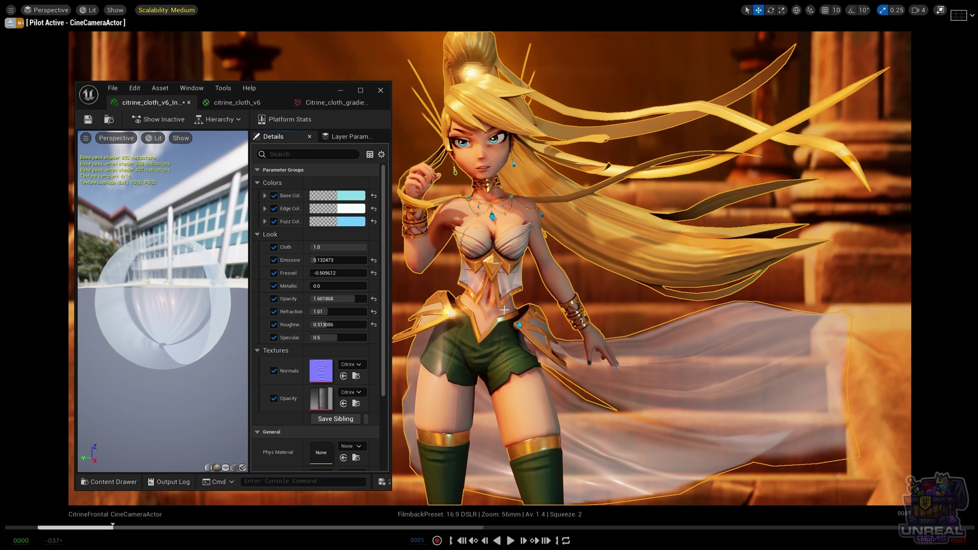
{"action": "key", "text": "Escape"}
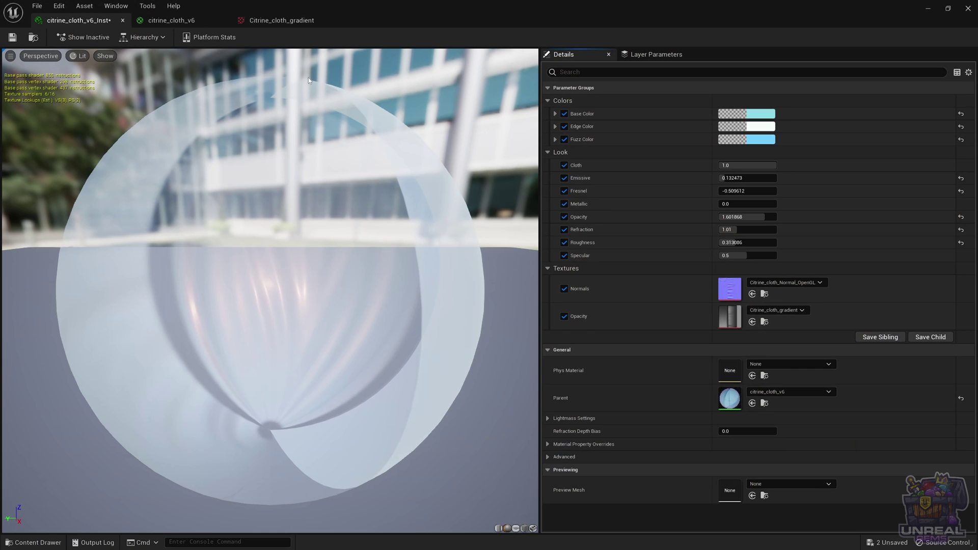
Open the parent material's graph and examine the overall layout of its groups, from Base Color down to Cloth and Refraction
{"action": "left_click", "coordinate": [189, 20]}
{"action": "scroll", "coordinate": [378, 259], "scroll_direction": "down", "scroll_amount": 2}
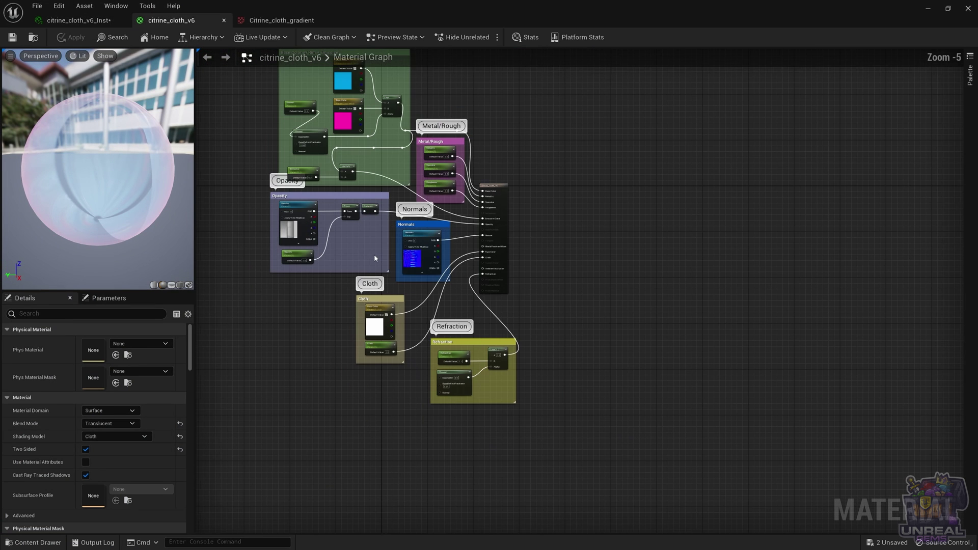
{"action": "right_click_drag", "start_coordinate": [371, 246], "coordinate": [412, 316]}
{"action": "scroll", "coordinate": [408, 317], "scroll_direction": "up", "scroll_amount": 2}
{"action": "scroll", "coordinate": [408, 316], "scroll_direction": "down", "scroll_amount": 1}
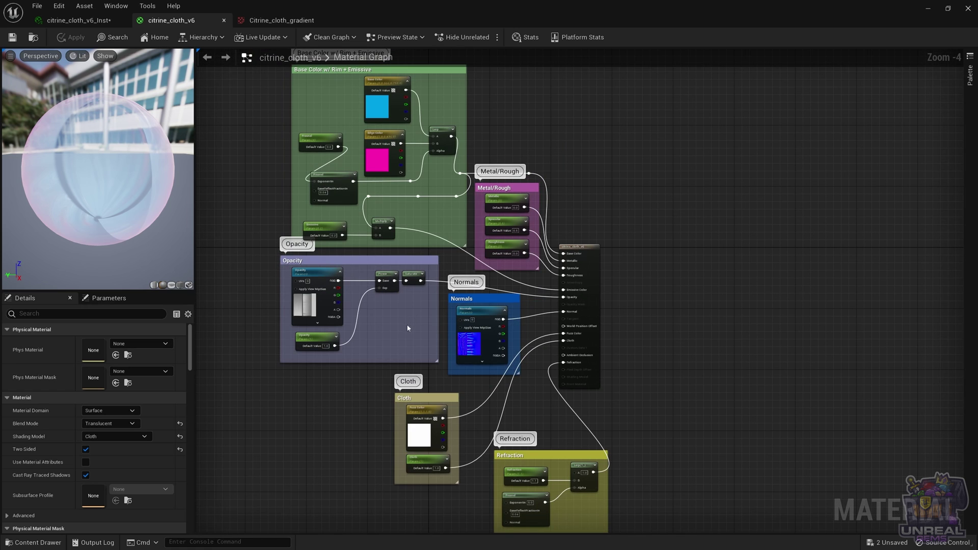
{"action": "right_click_drag", "start_coordinate": [423, 333], "coordinate": [446, 332]}
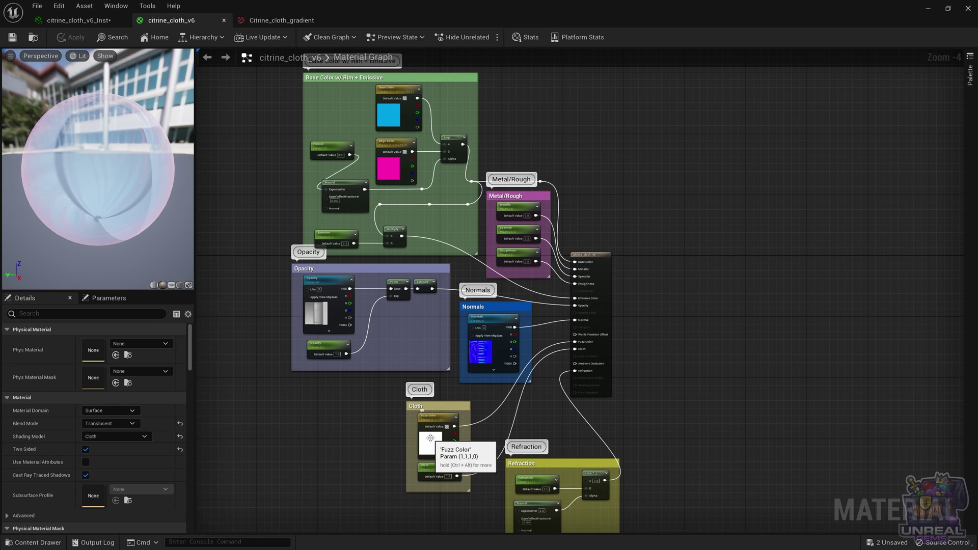
{"action": "left_click_drag", "start_coordinate": [660, 478], "coordinate": [650, 434]}
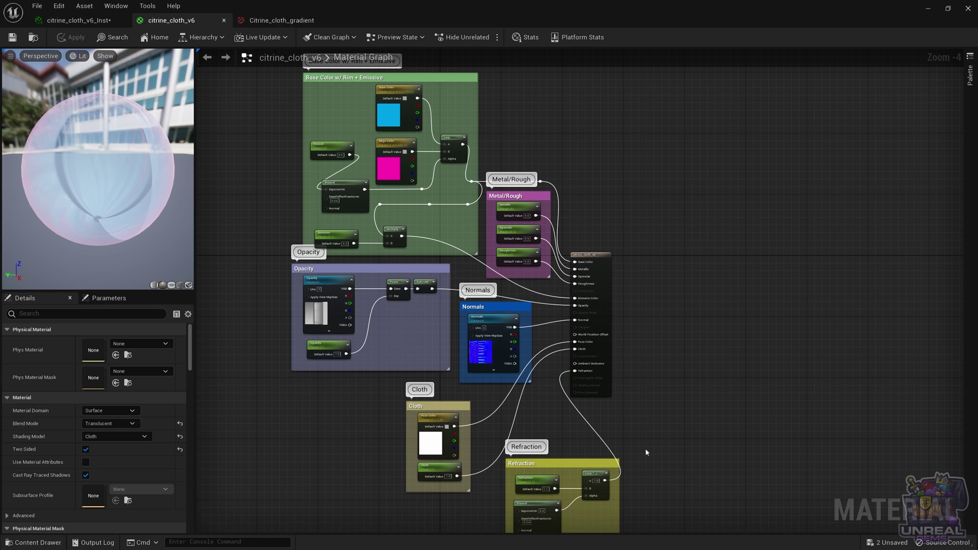
{"action": "right_click_drag", "start_coordinate": [650, 490], "coordinate": [641, 441]}
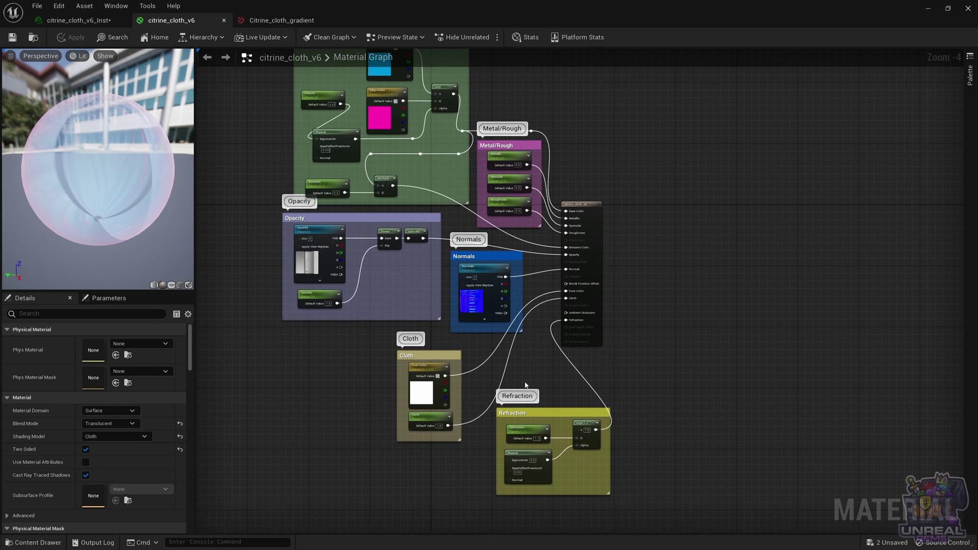